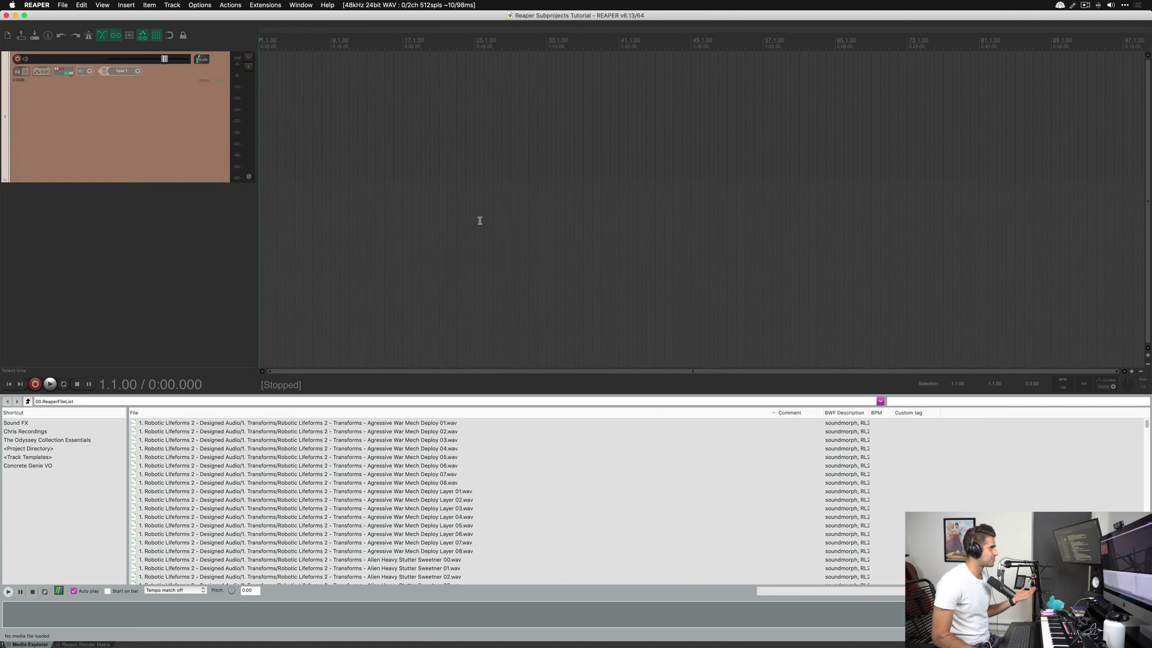
- Insert a new subproject on the track and save it as "Subproject Tutorial" in the Audio folder
left_click(120, 4)
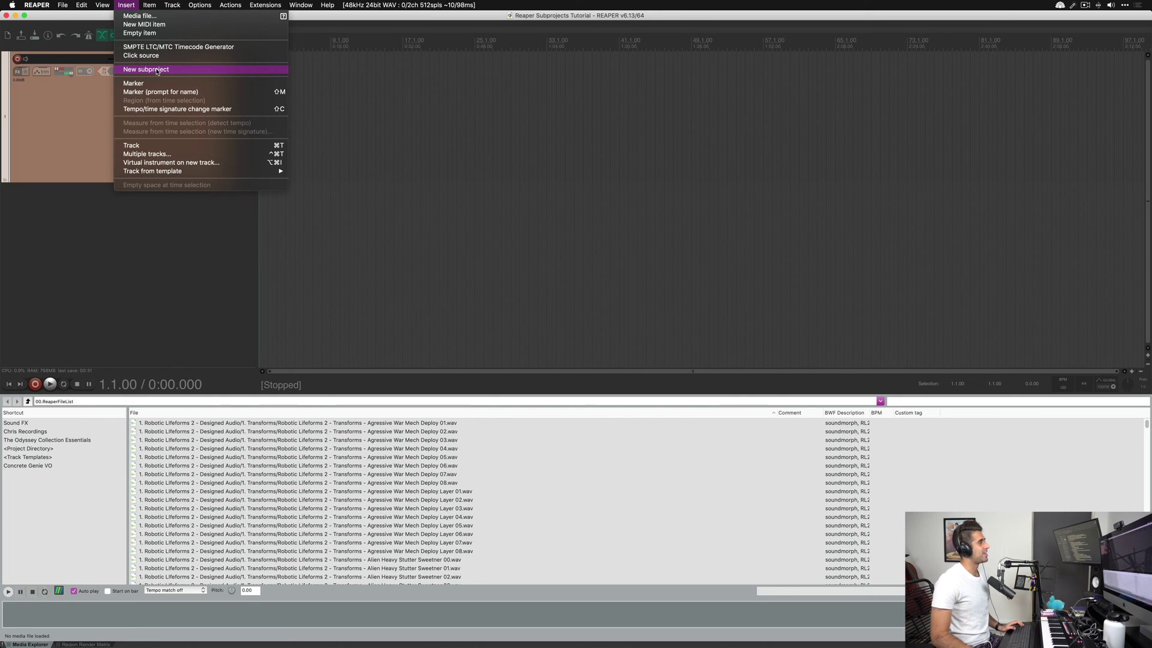
left_click(158, 71)
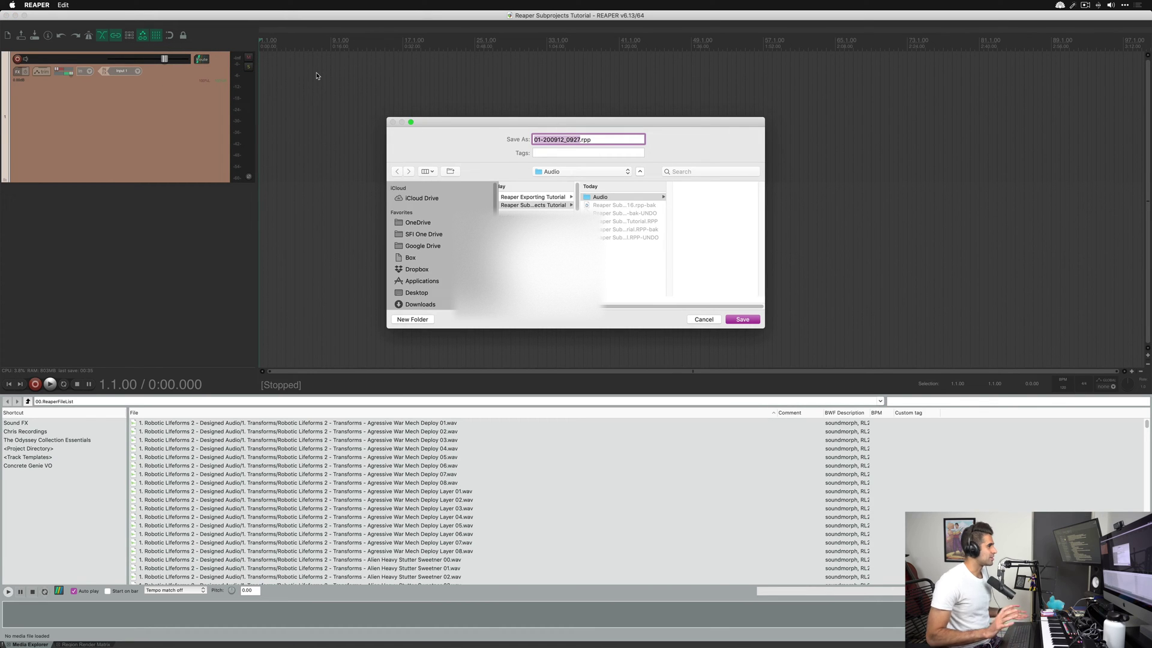
type("Subproject 1")
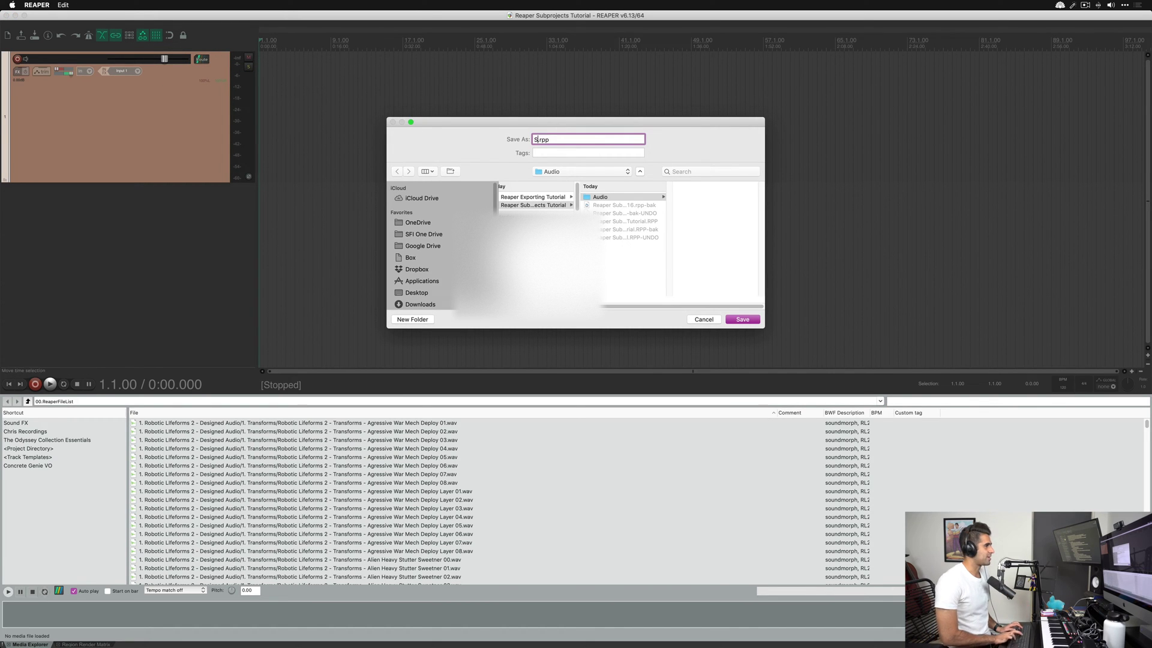
type("utorial")
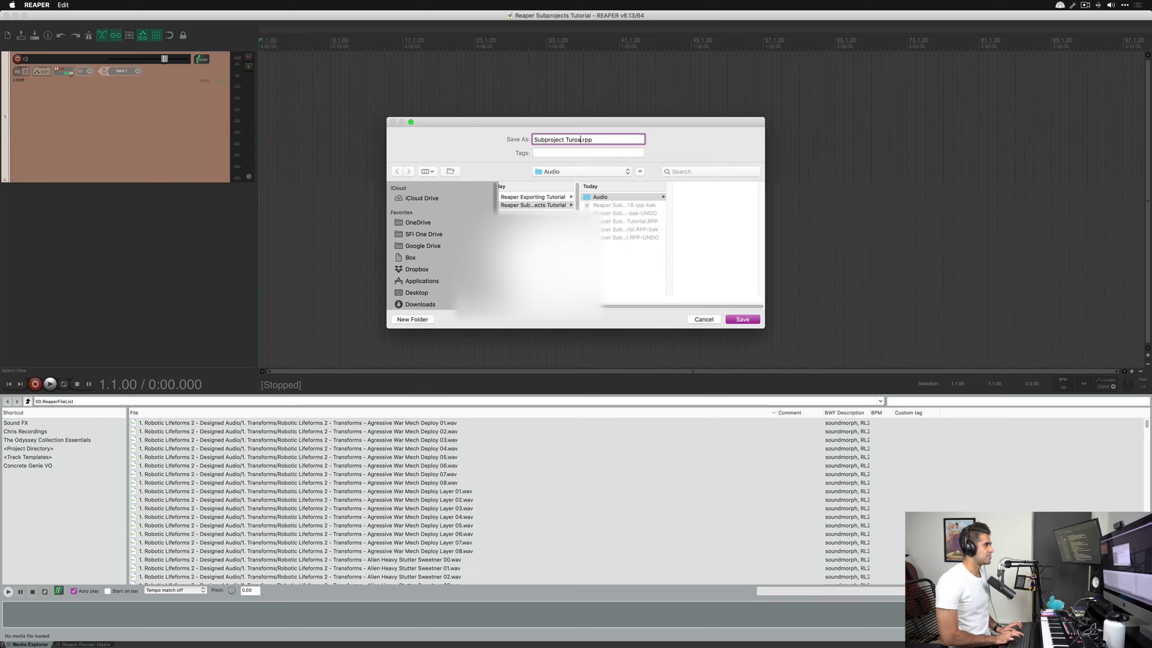
key("BackSpace")
key("BackSpace")
key("BackSpace")
key("BackSpace")
key("BackSpace")
key("BackSpace")
type("torial")
key("Return")
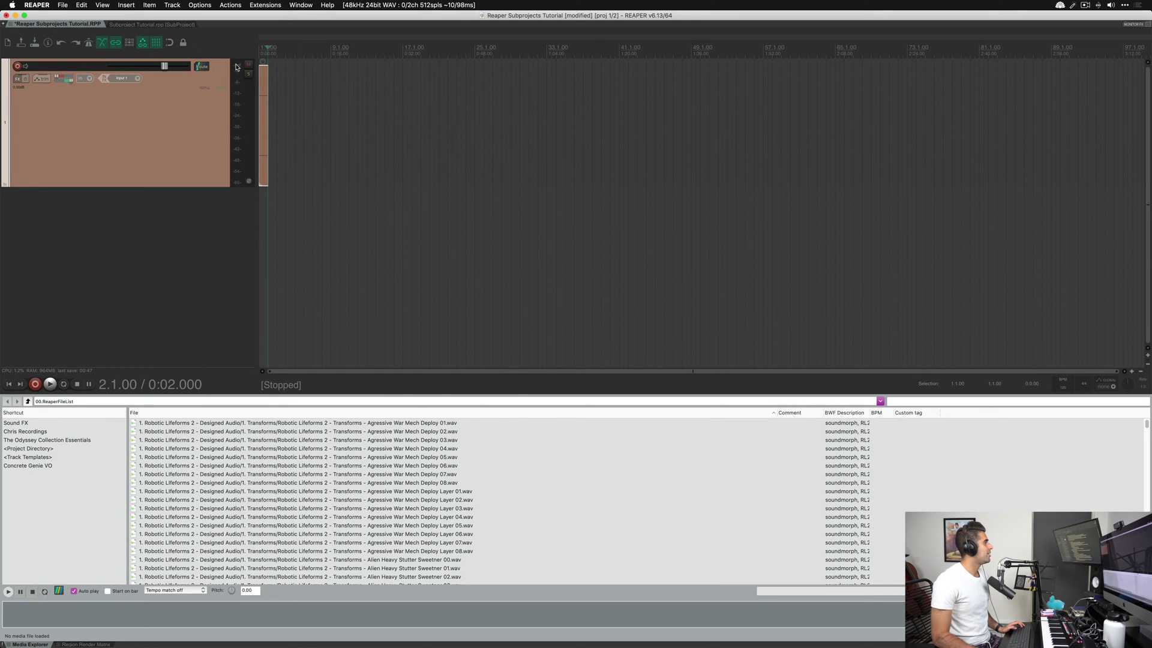
- Open the subproject from its item on the timeline and return to the main project
left_click(264, 86)
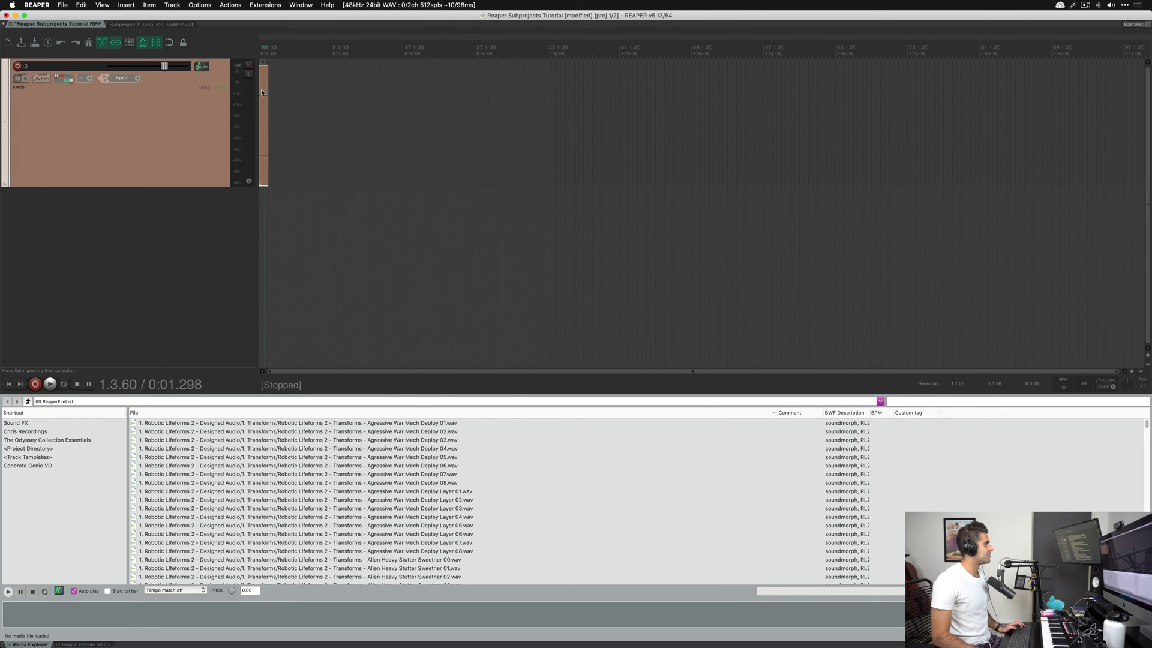
left_click_drag(266, 90, 258, 131)
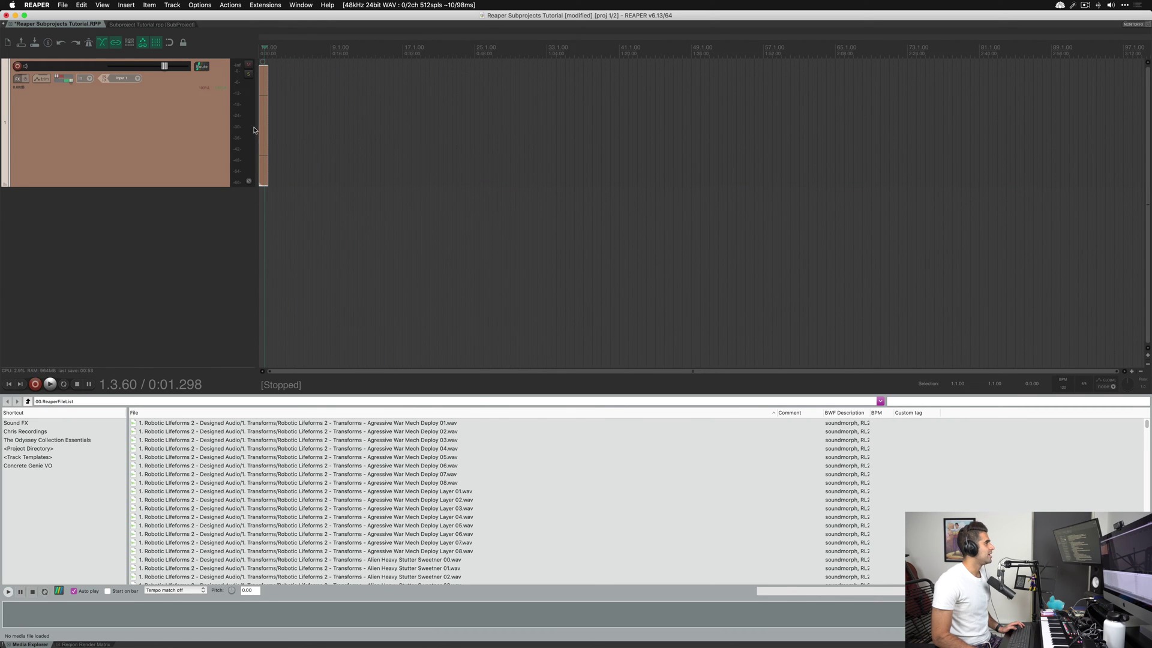
left_click(158, 28)
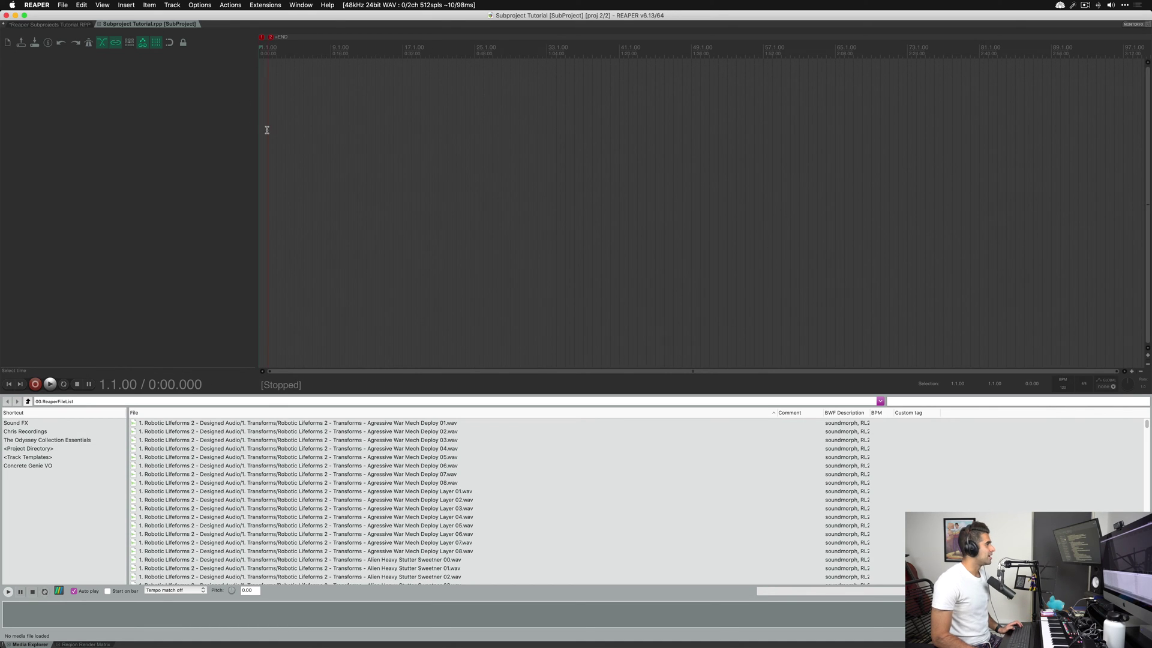
left_click(82, 27)
double_click(264, 90)
left_click(72, 28)
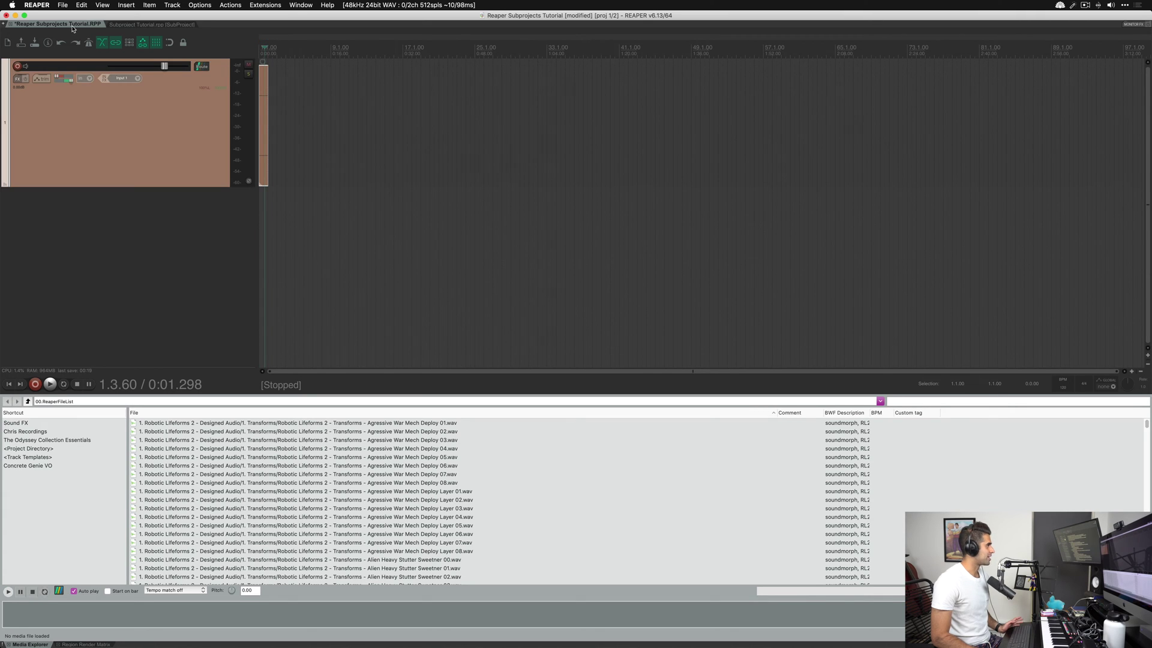
- Extend the subproject's =END marker to about 7 seconds and switch back to the main project
left_click(141, 25)
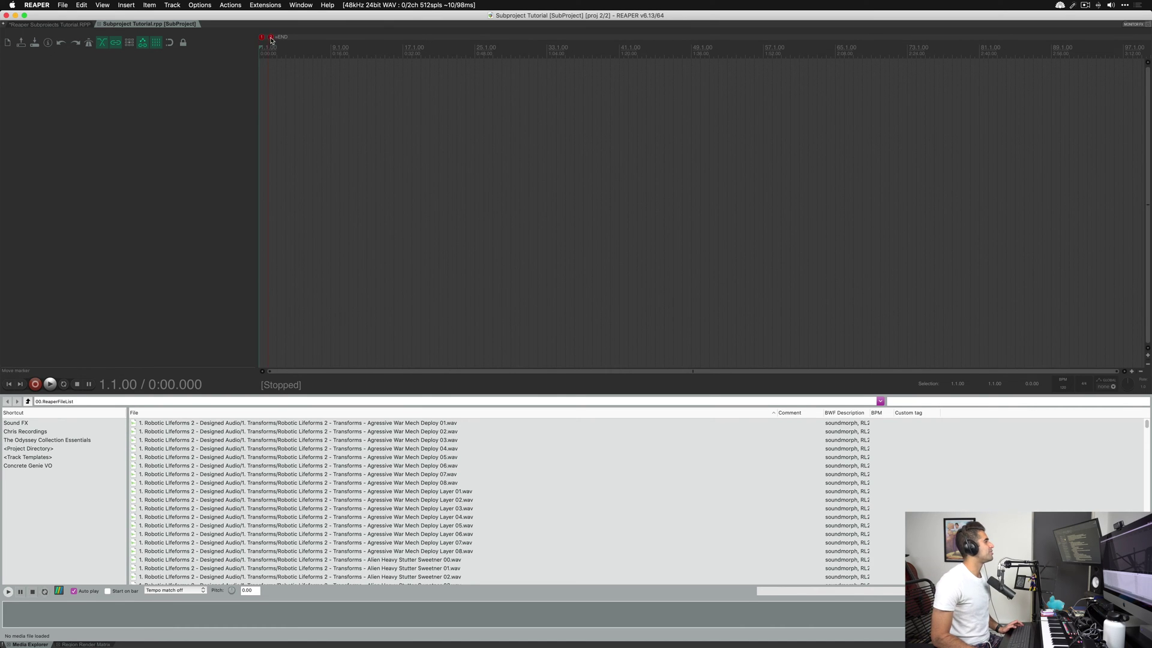
left_click_drag(270, 39, 294, 40)
left_click(69, 25)
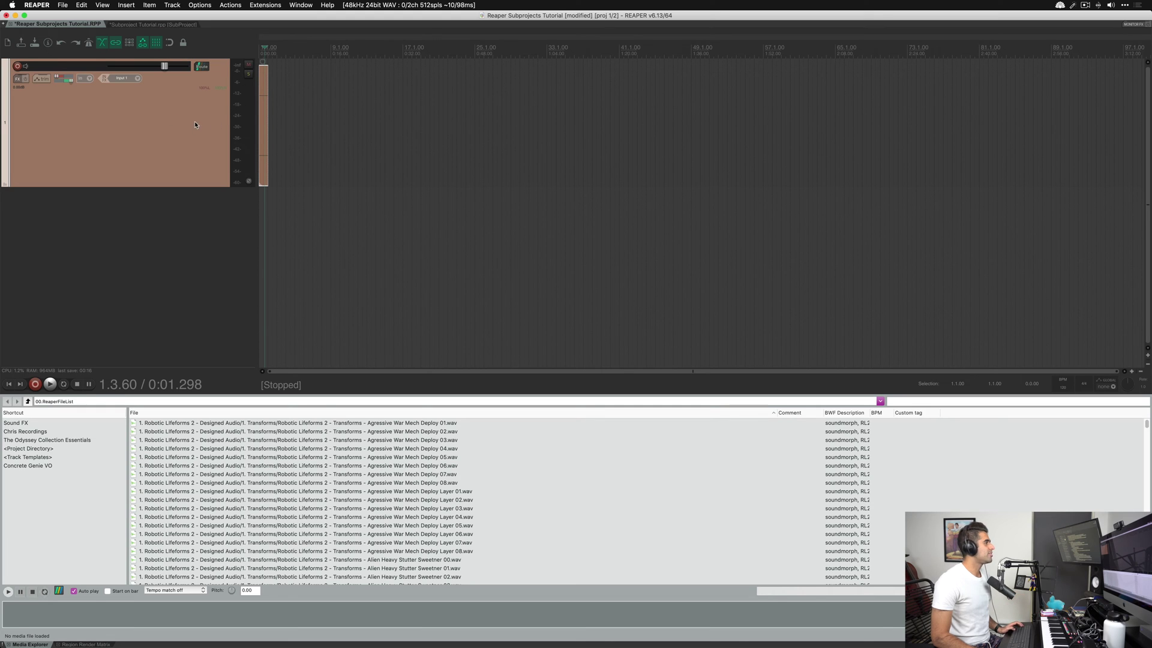
- Move the subproject item to about bar 9, check its contents, and return it to the start of the main timeline
left_click_drag(264, 90, 338, 100)
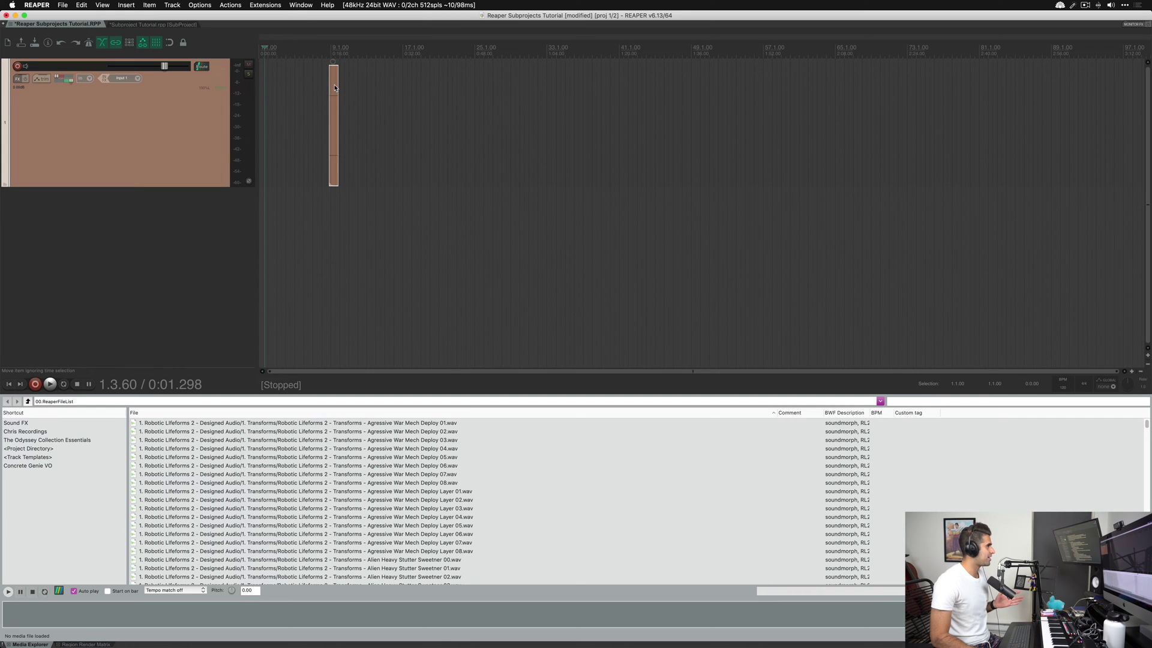
double_click(334, 86)
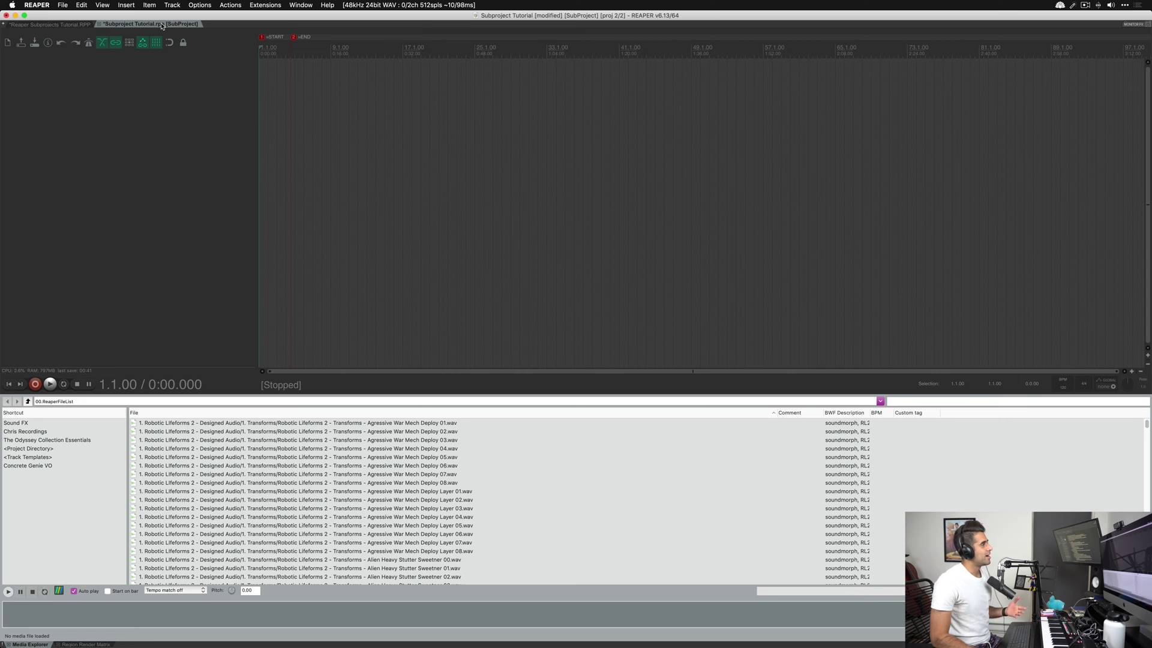
left_click(69, 25)
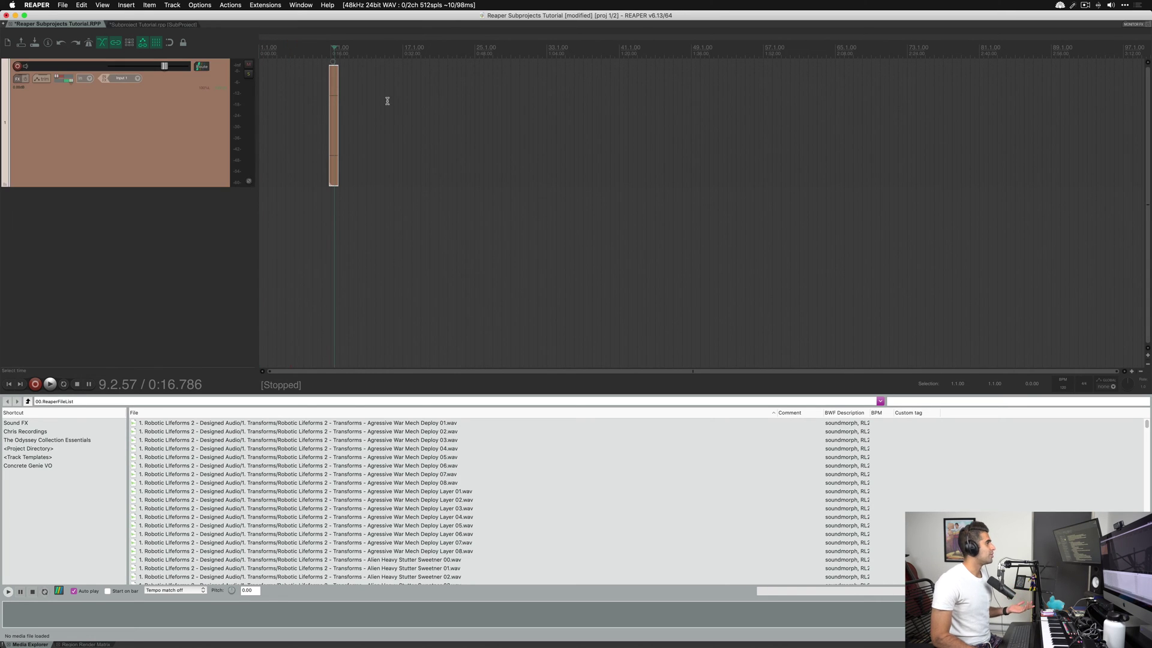
left_click_drag(338, 96, 264, 112)
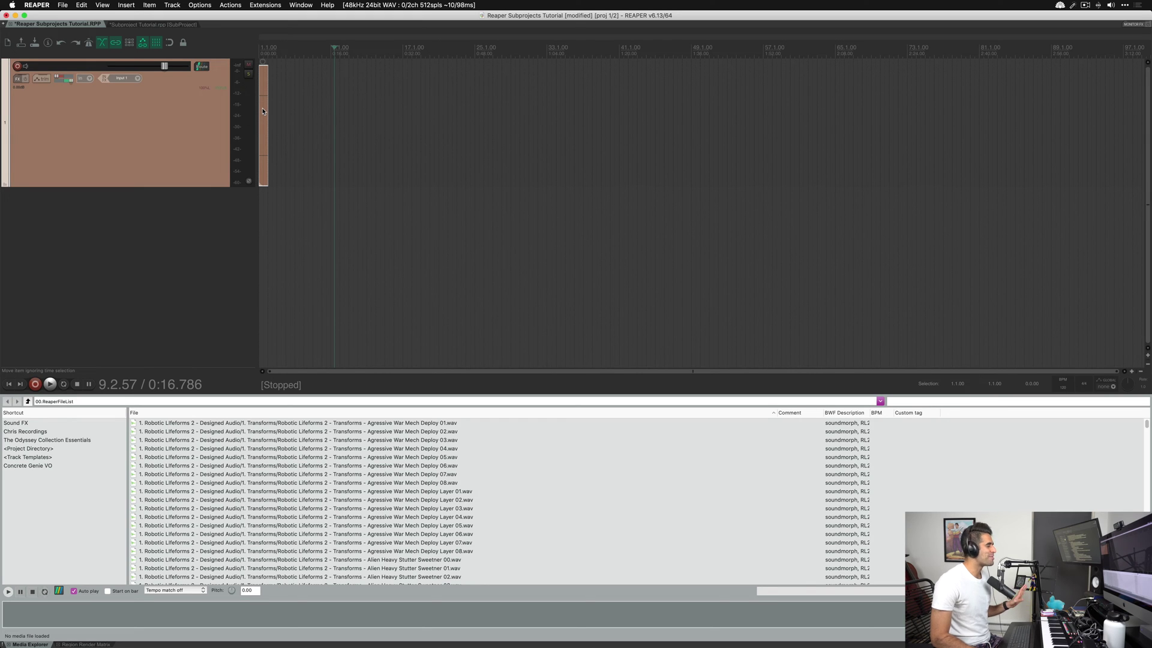
- Open the subproject and return to the main project, saving the changes and rendering the subproject proxy
double_click(264, 106)
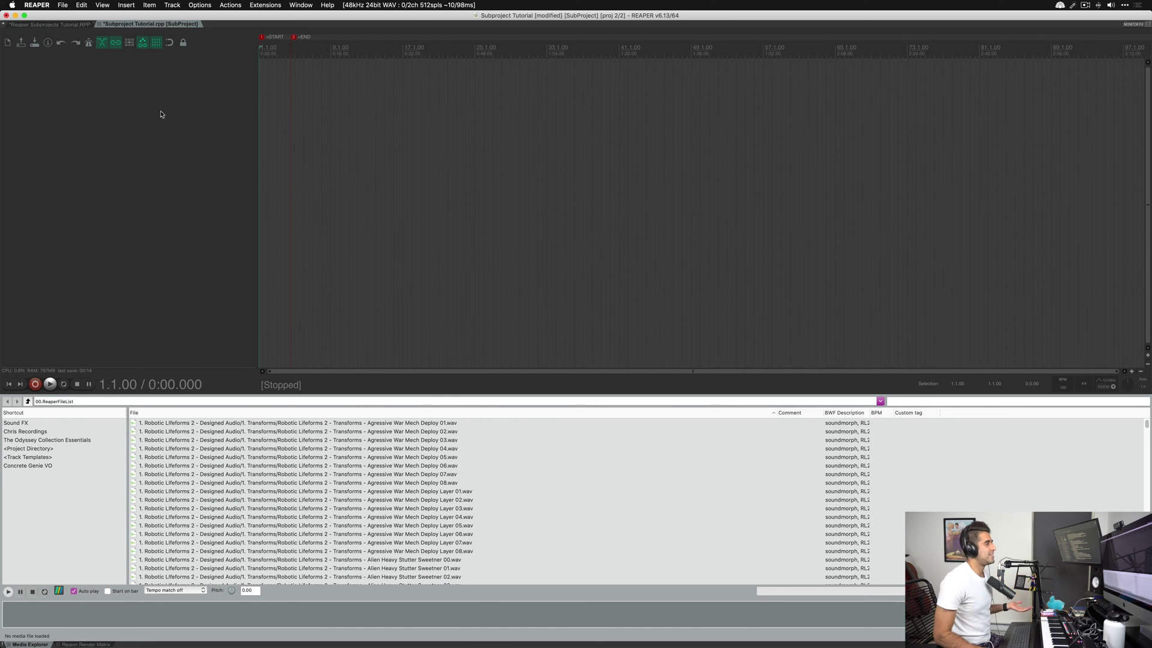
left_click(60, 24)
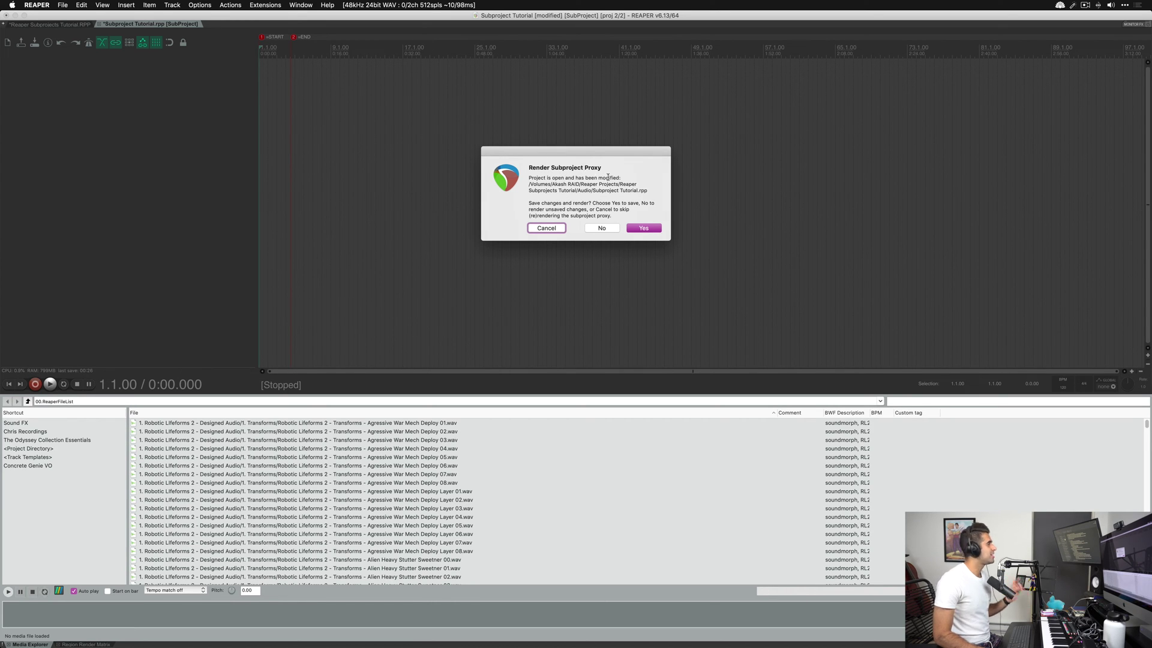
left_click(644, 228)
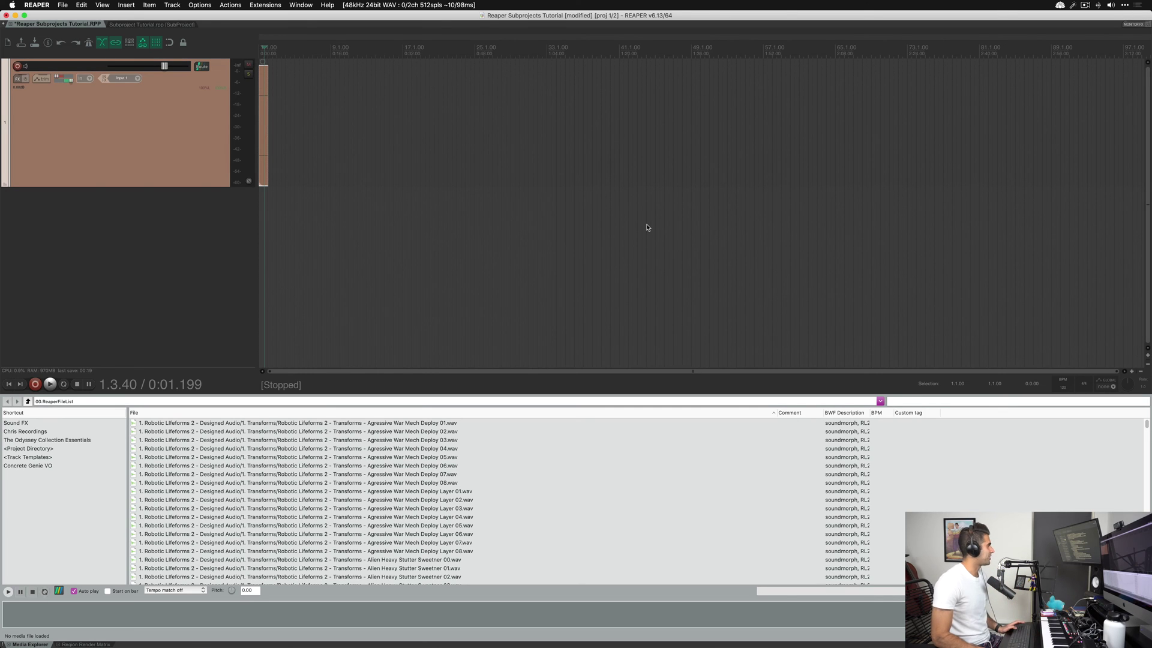
- Switch to the subproject and play its layered Robotic Lifeforms clips from the start
key("ctrl+Tab")
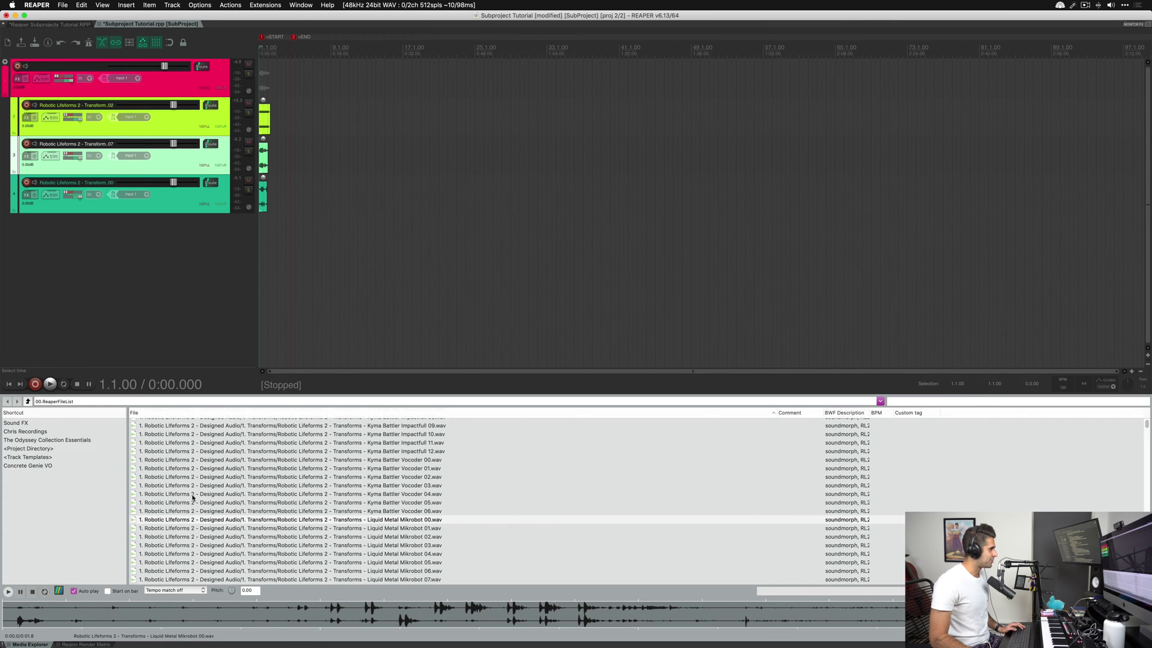
left_click(327, 134)
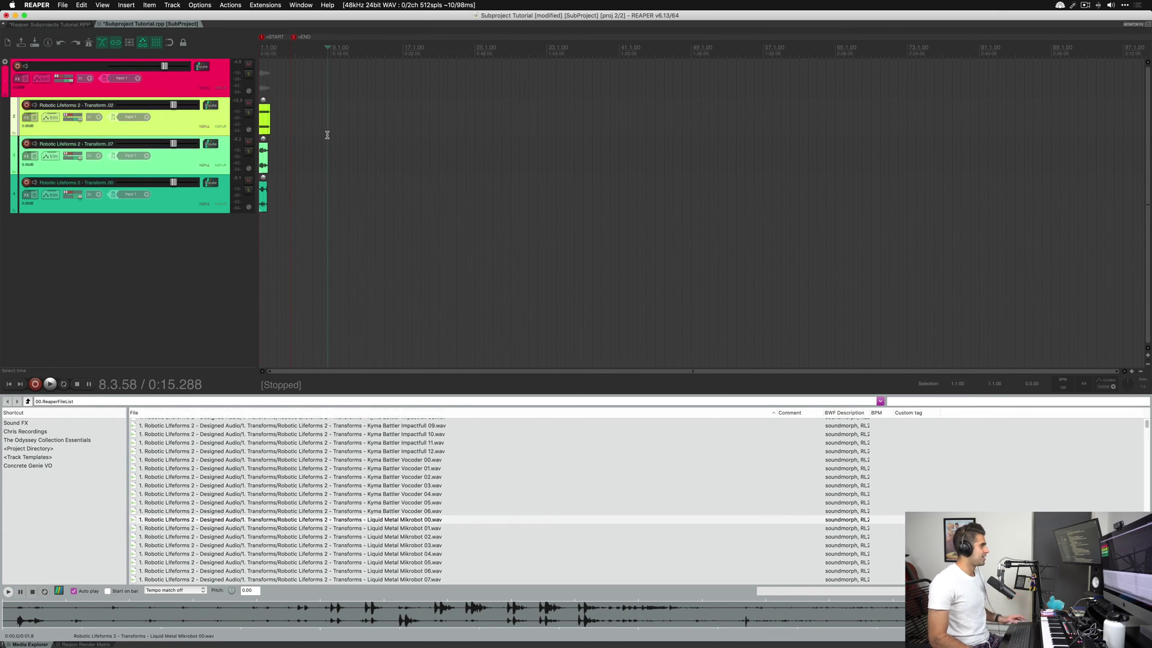
key("Home")
key("space")
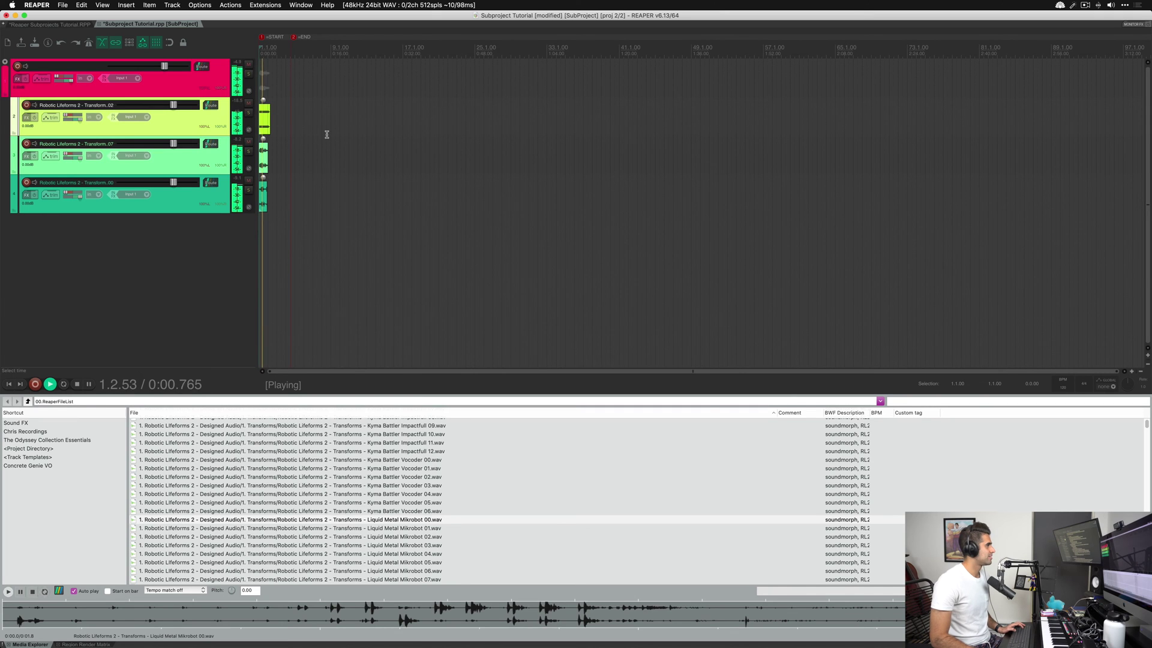
key("space")
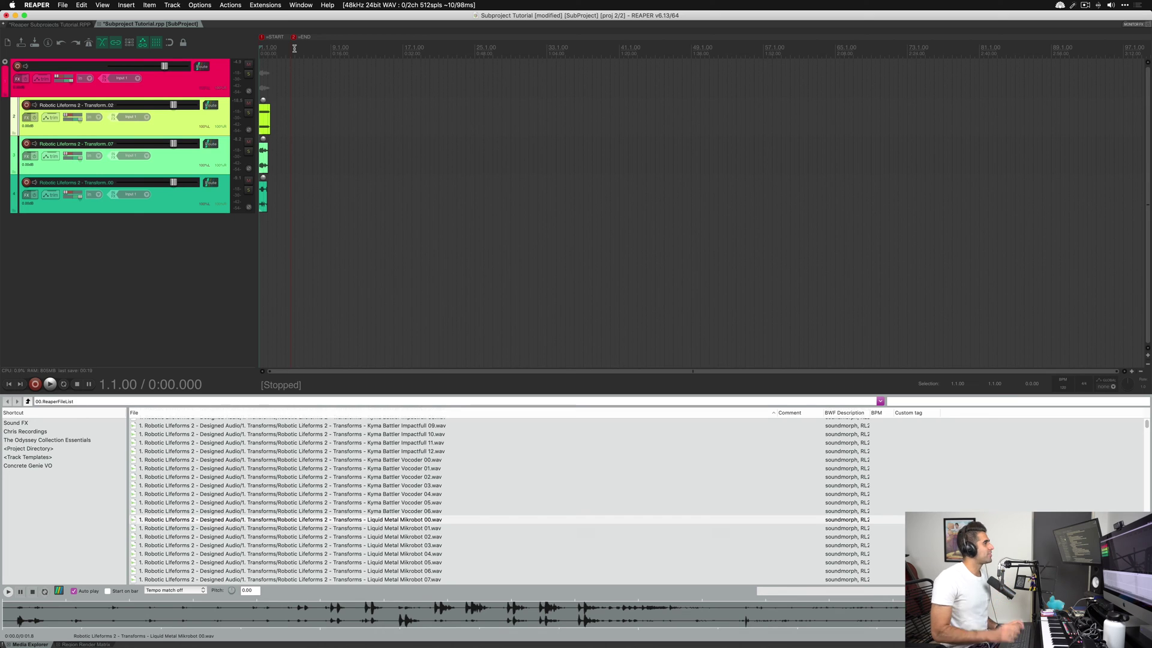
- Move the subproject's =END marker out to about 12 seconds, pull it back to about 10 seconds, and return to the main project
mouse_move(295, 38)
left_mouse_down()
mouse_move(360, 41)
mouse_move(297, 40)
mouse_move(345, 44)
mouse_move(314, 45)
left_mouse_up()
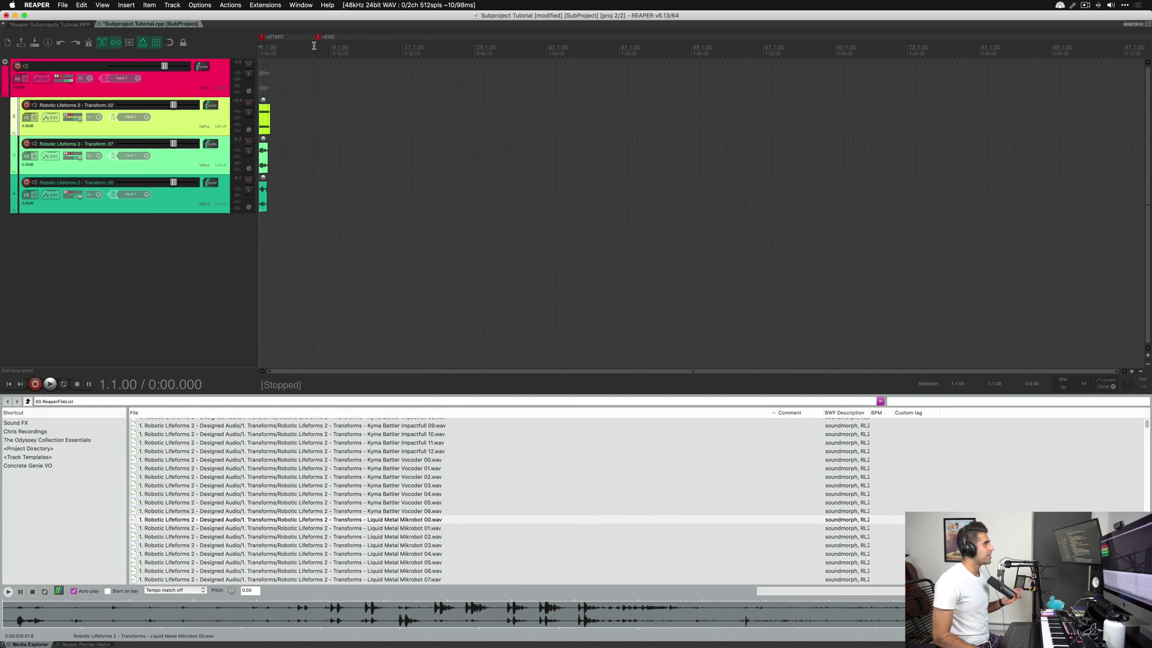
left_click(61, 27)
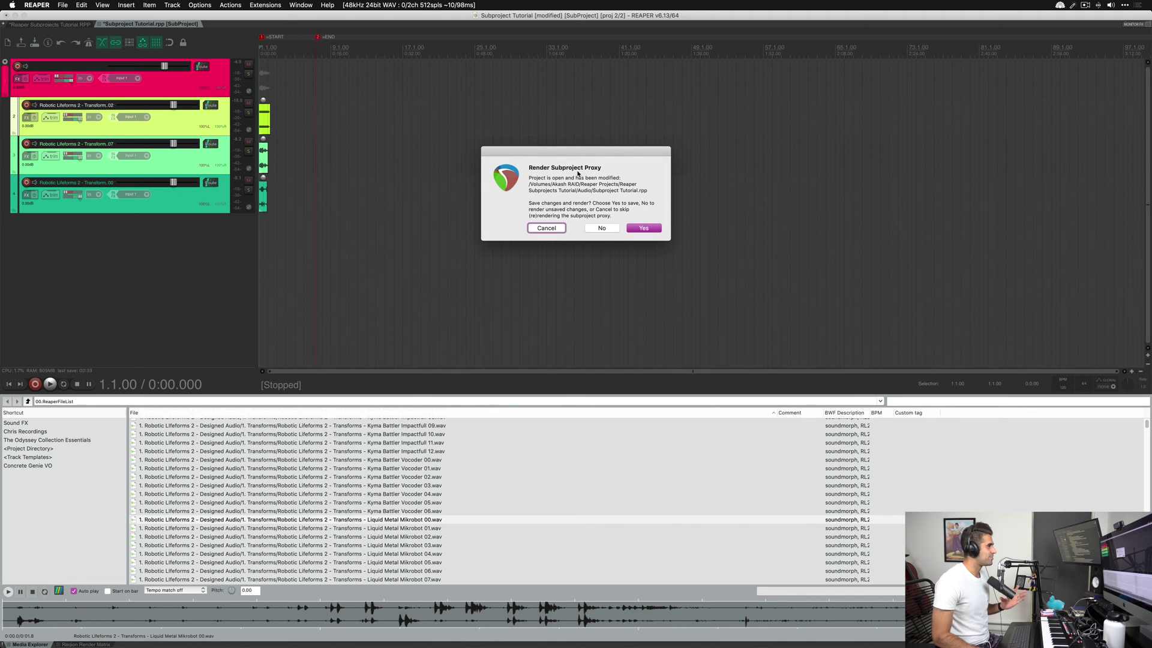
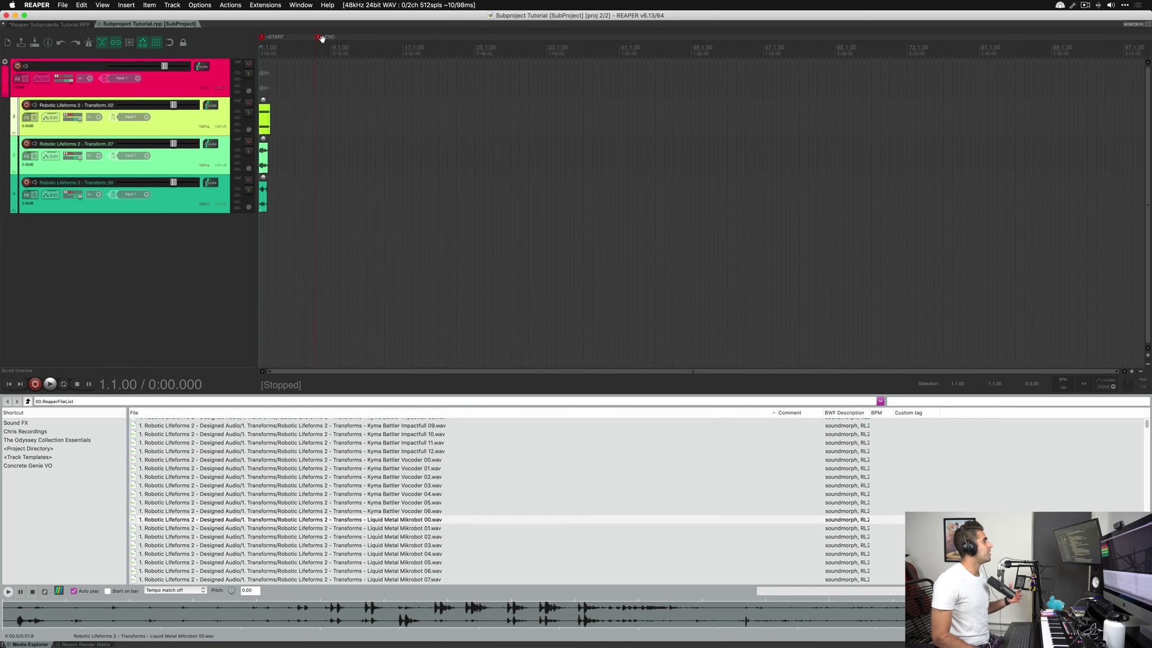
left_click_drag(319, 40, 307, 39)
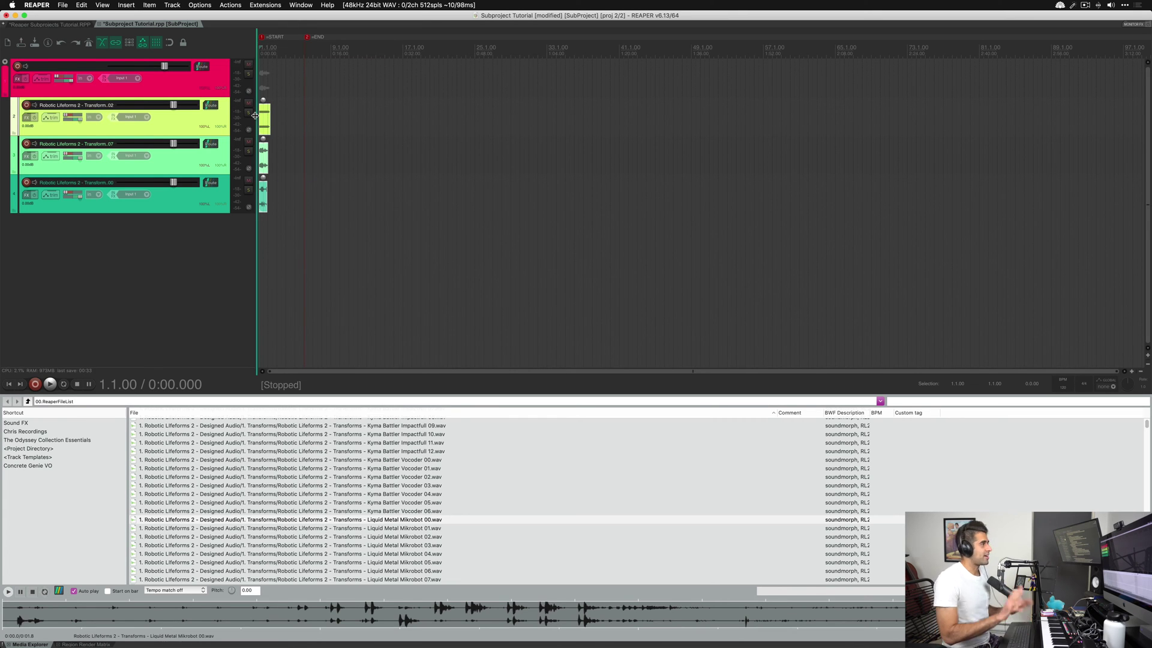
key("ctrl+Tab")
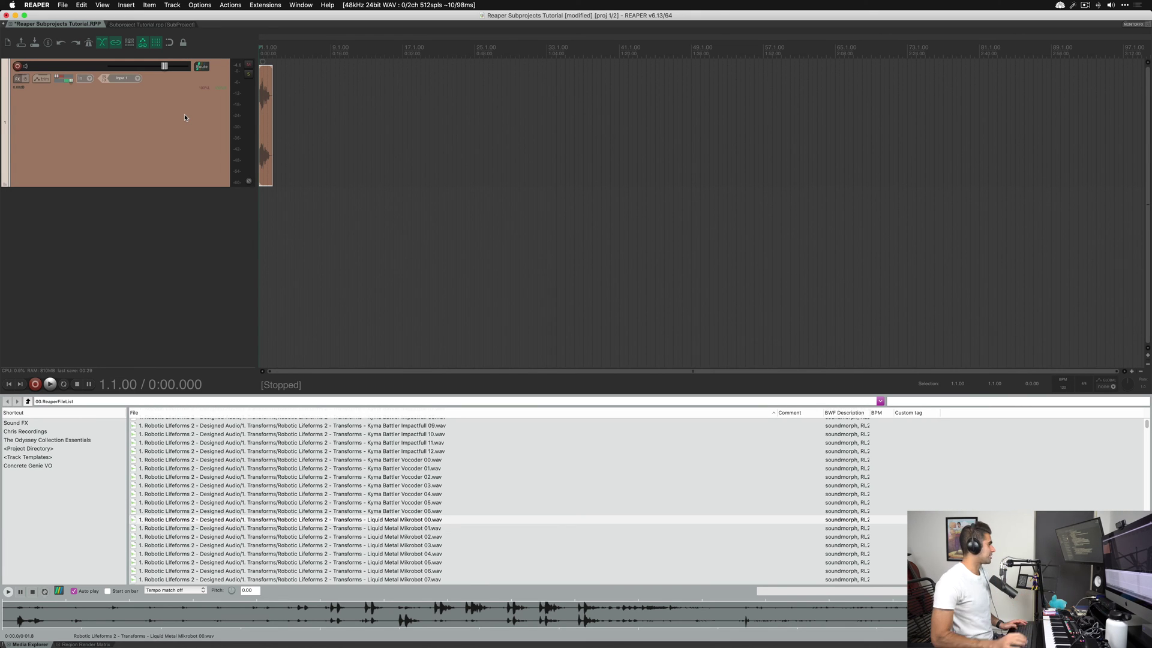
- Add a new track below the first and make a time selection from about bar 5 to bar 9
key("super+t")
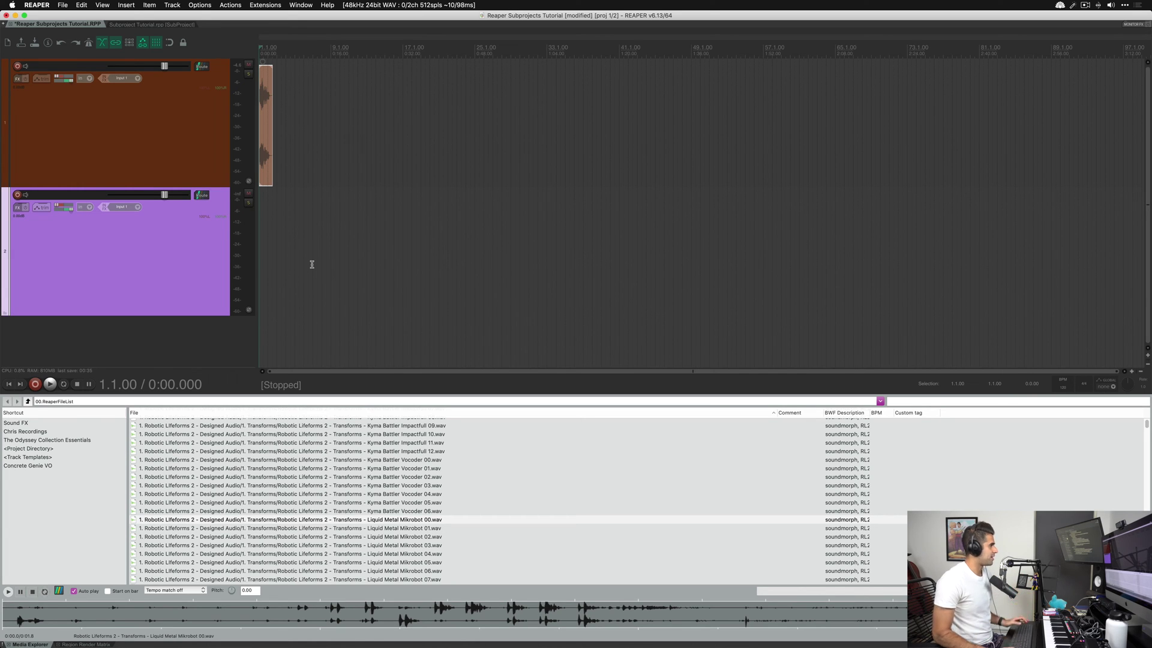
left_click_drag(337, 247, 298, 255)
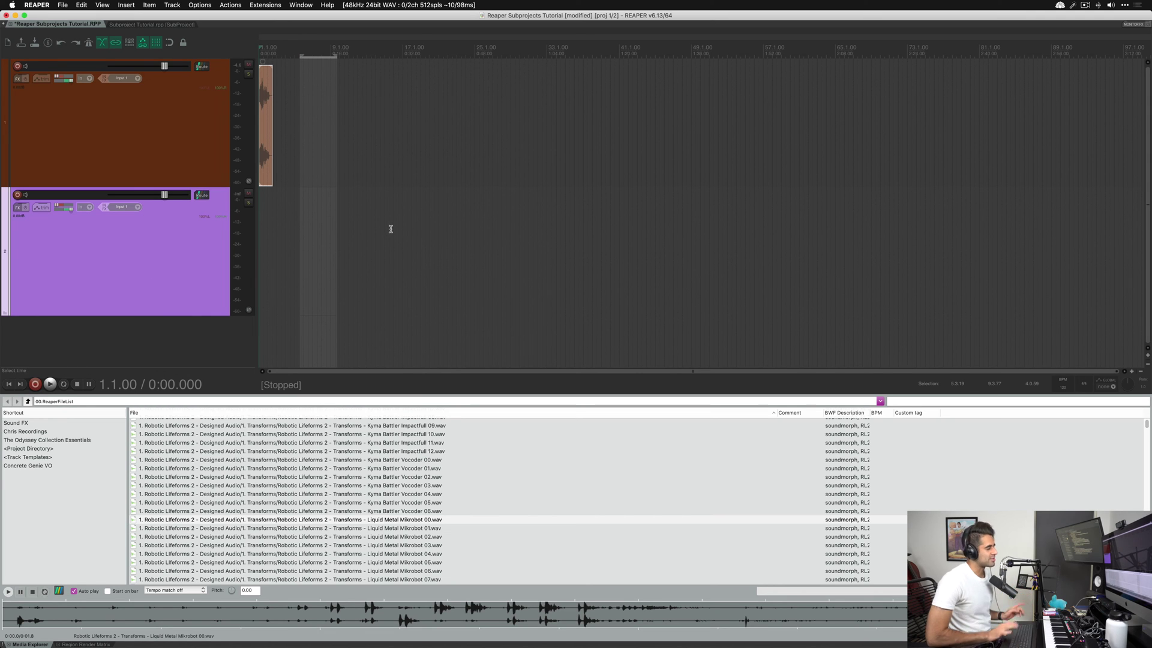
- Search the action list for "move subp" and check the shortcut of "Track: Move tracks to subproject"
key("shift+slash")
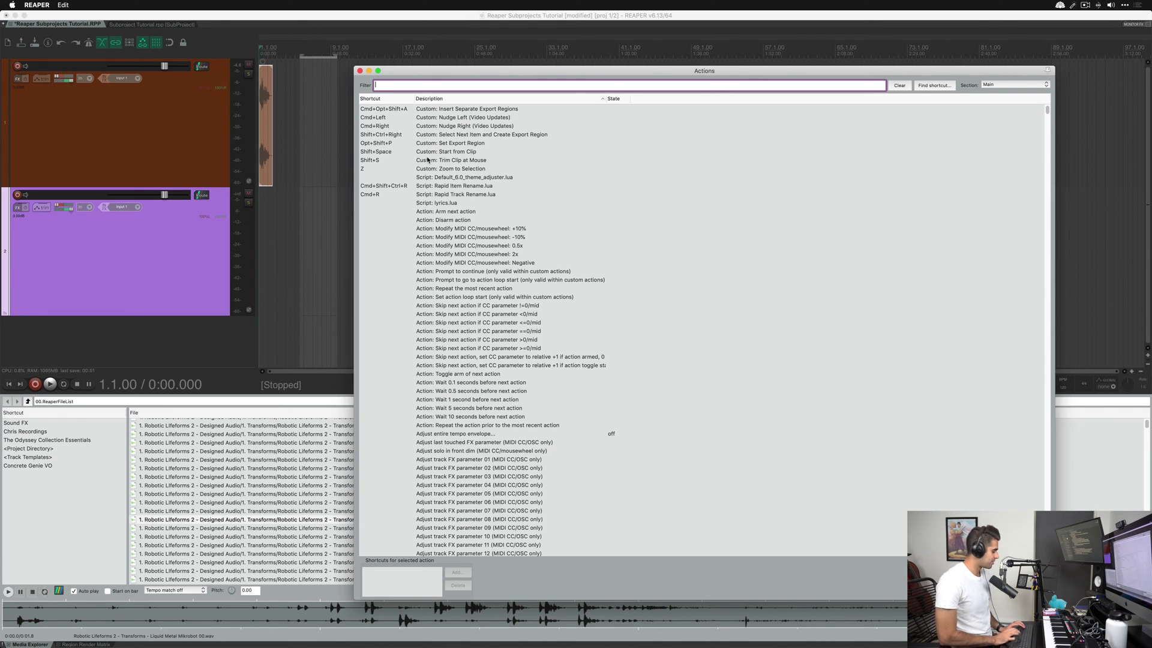
type("move subp")
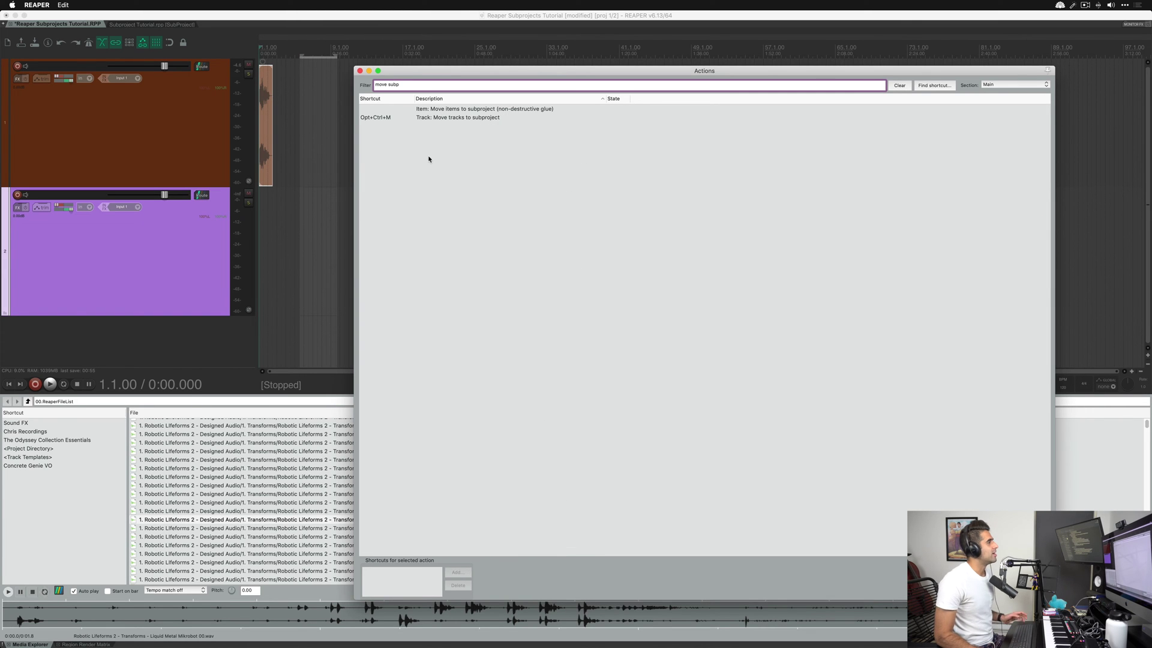
left_click(461, 117)
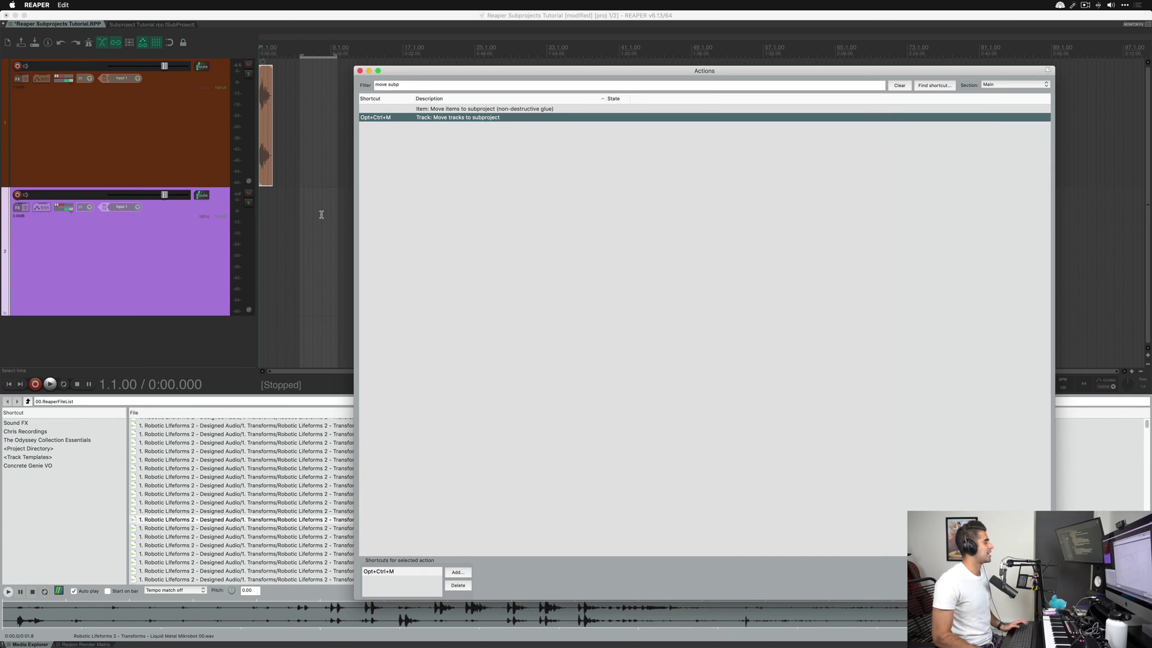
left_click(360, 71)
- Set the time selection from about bar 5 to bar 10 and move the second track to a subproject
left_click_drag(341, 232, 300, 243)
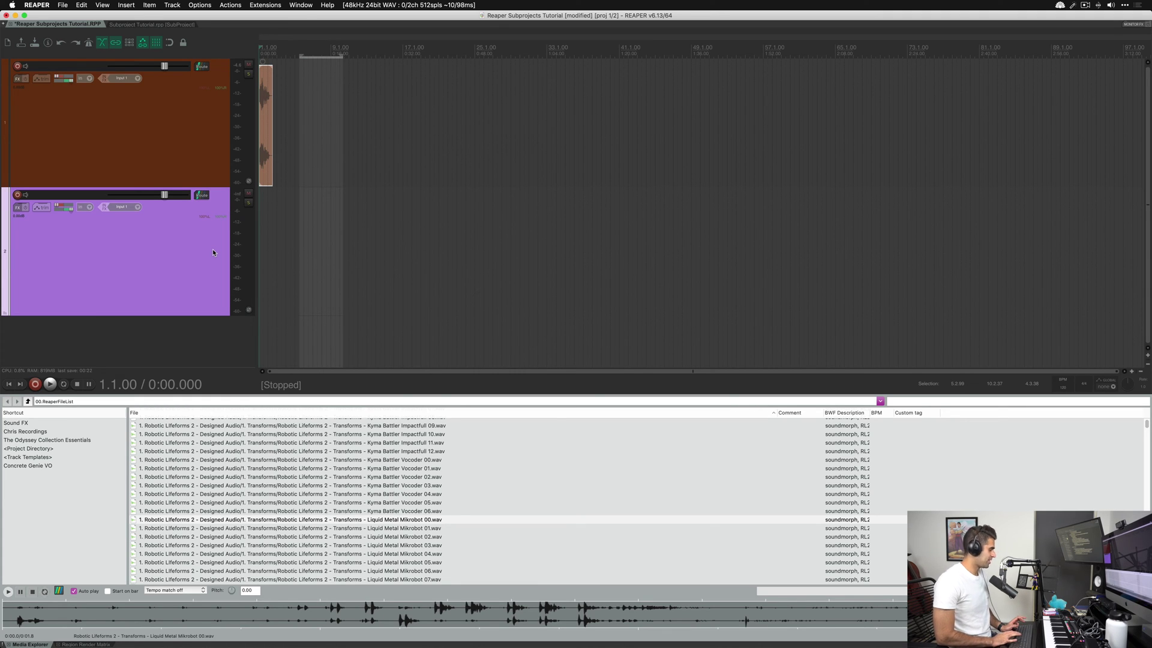
key("ctrl+shift+s")
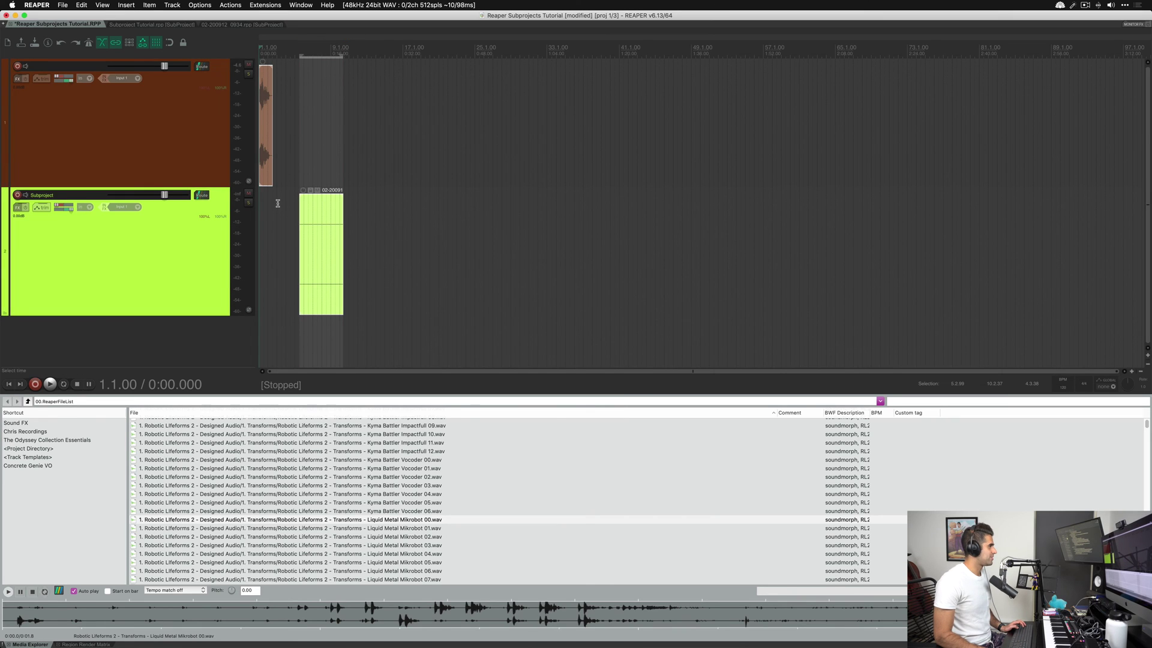
left_click(186, 236)
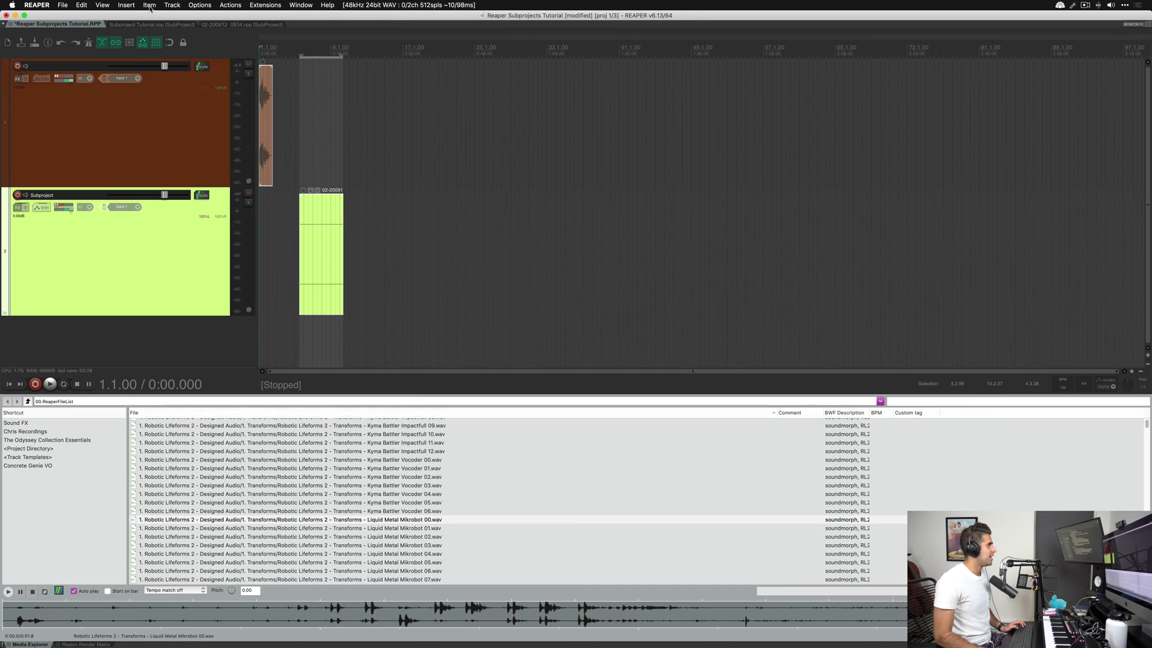
- Compare the new subproject's =START and =END markers with the main project's time selection, reopening the subproject from its item
left_click(250, 26)
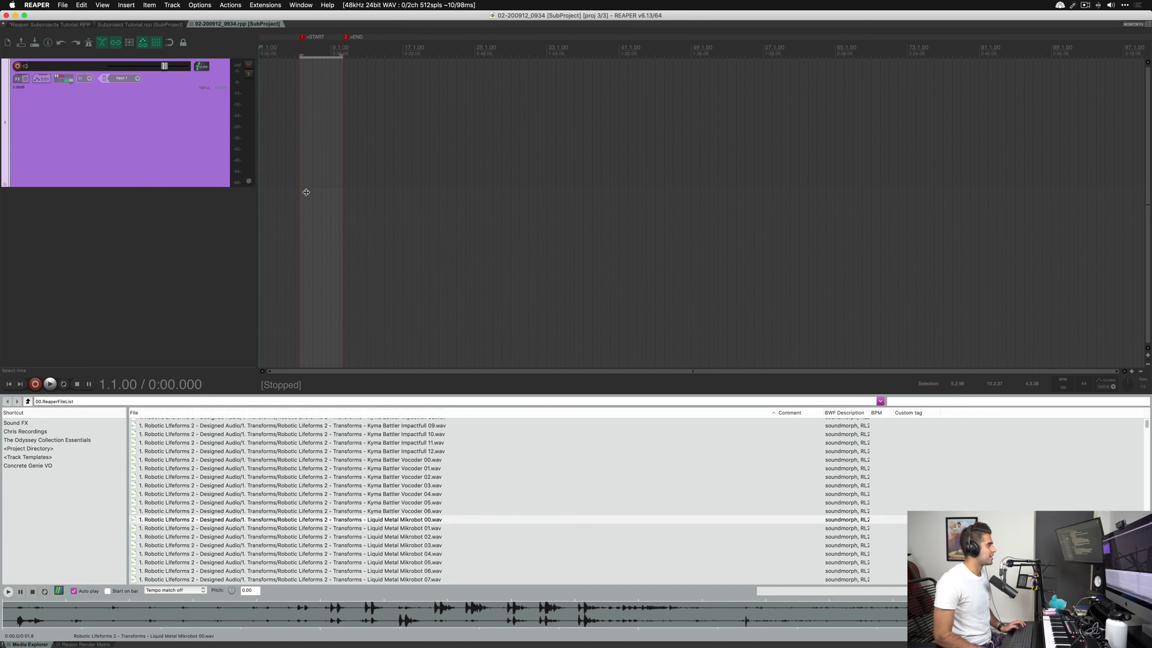
left_click(51, 24)
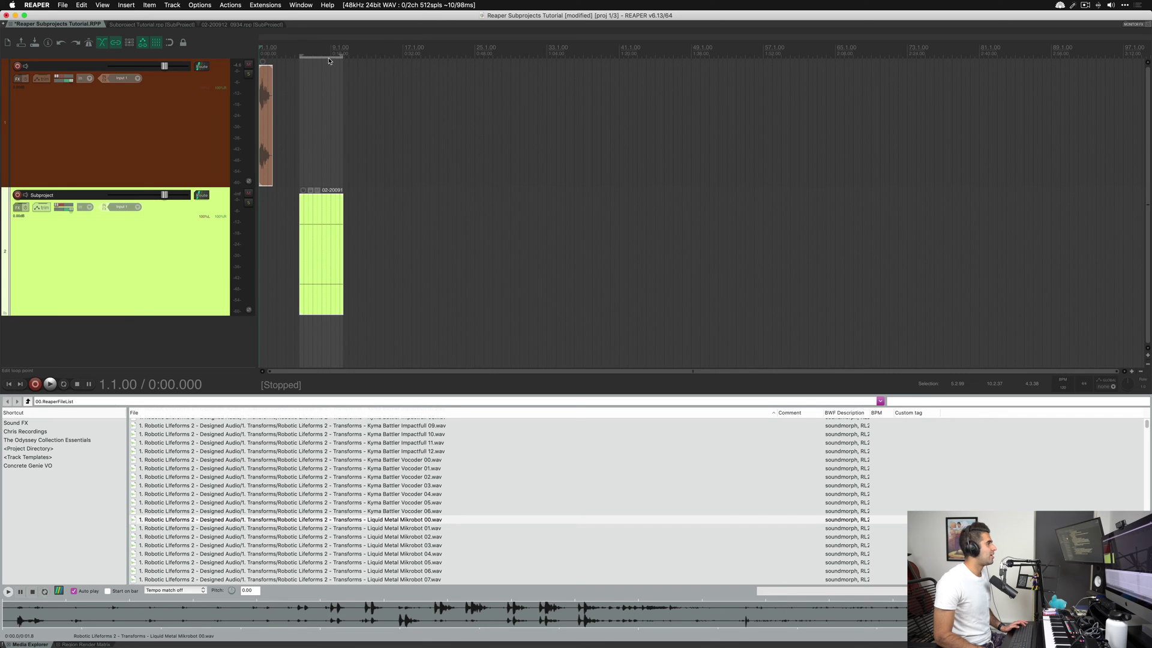
left_click(247, 25)
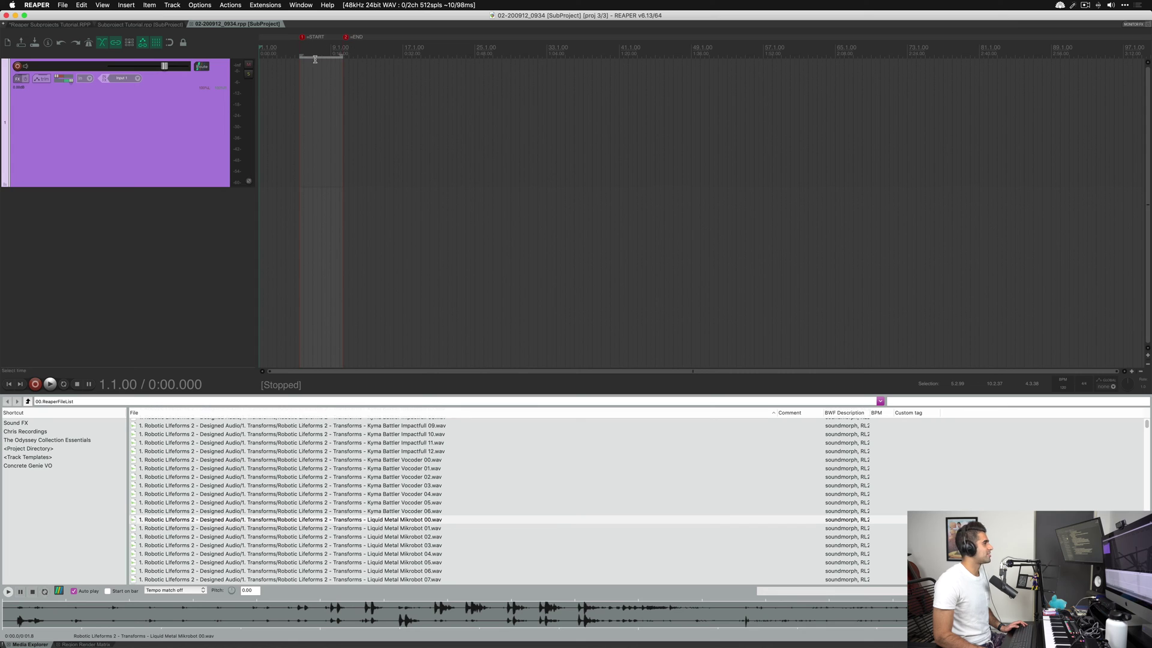
left_click(59, 25)
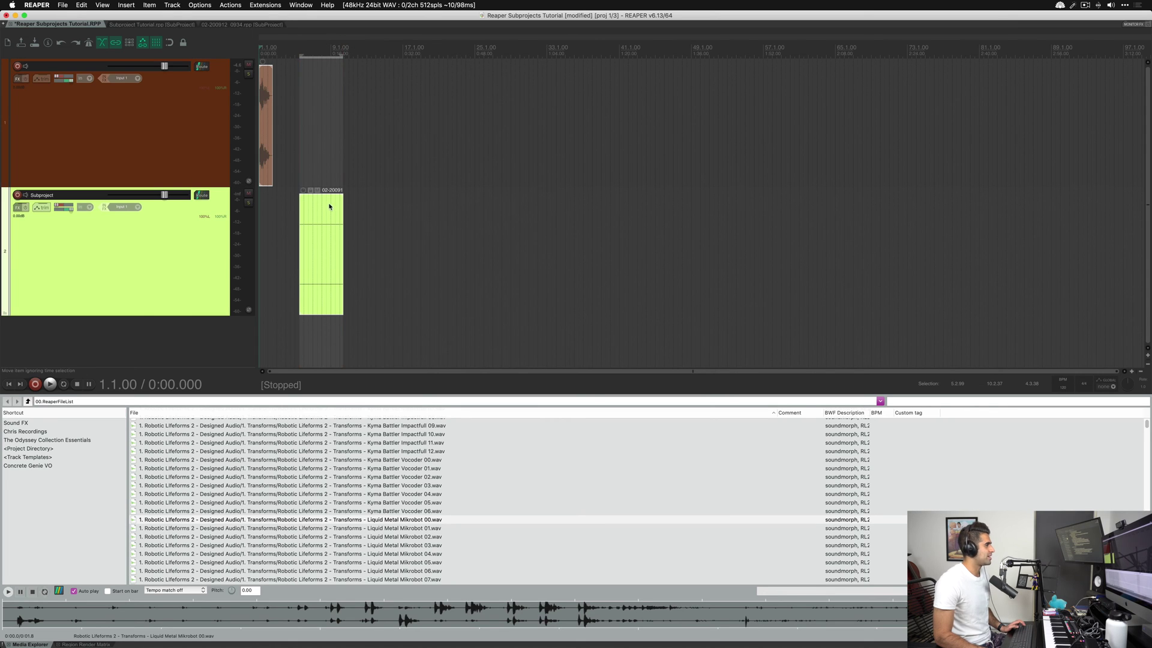
double_click(328, 202)
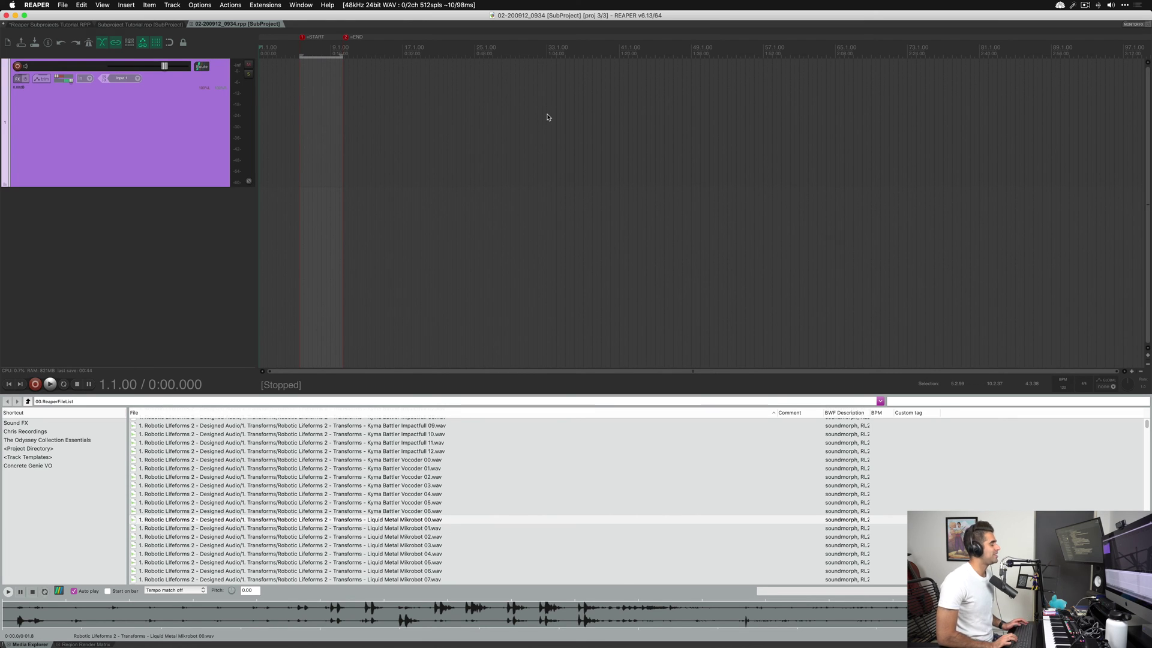
- Look up which action is assigned to the Opt+Shift+T shortcut in the action list
key("shift+slash")
left_click_drag(666, 72, 650, 69)
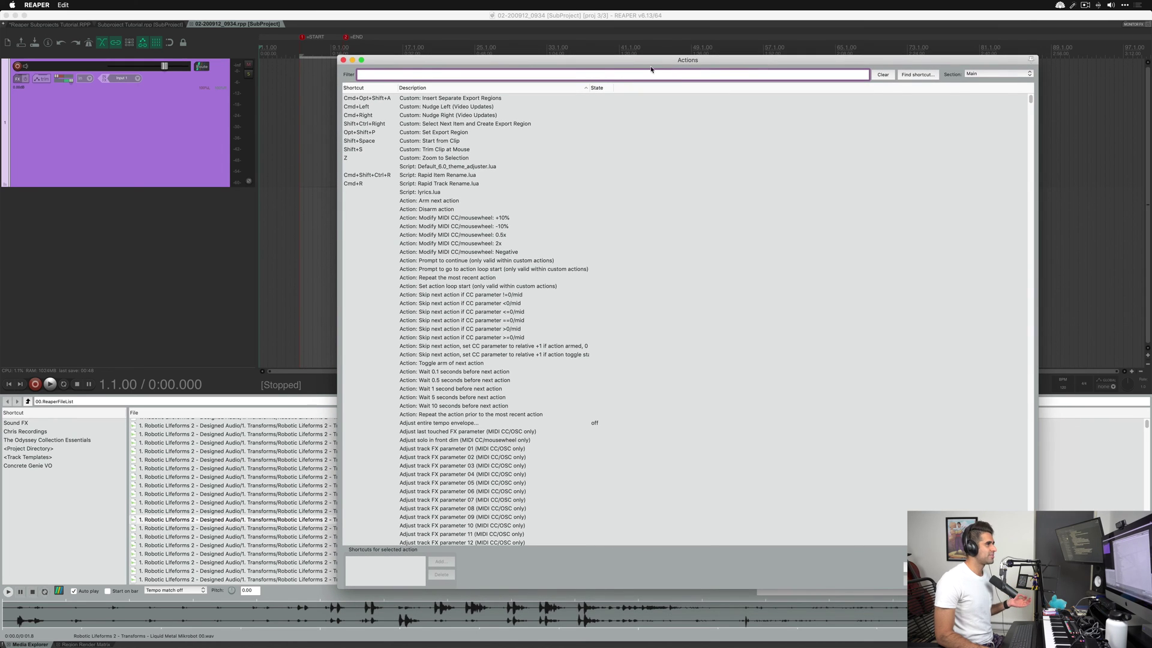
left_click(918, 74)
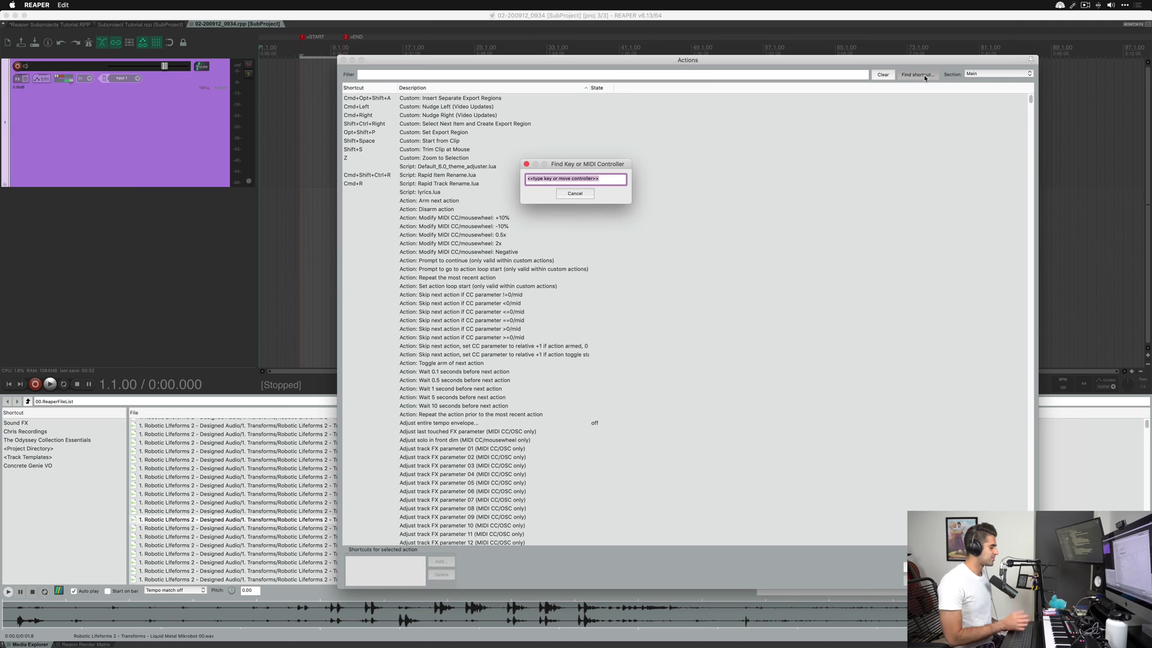
key("alt+shift+t")
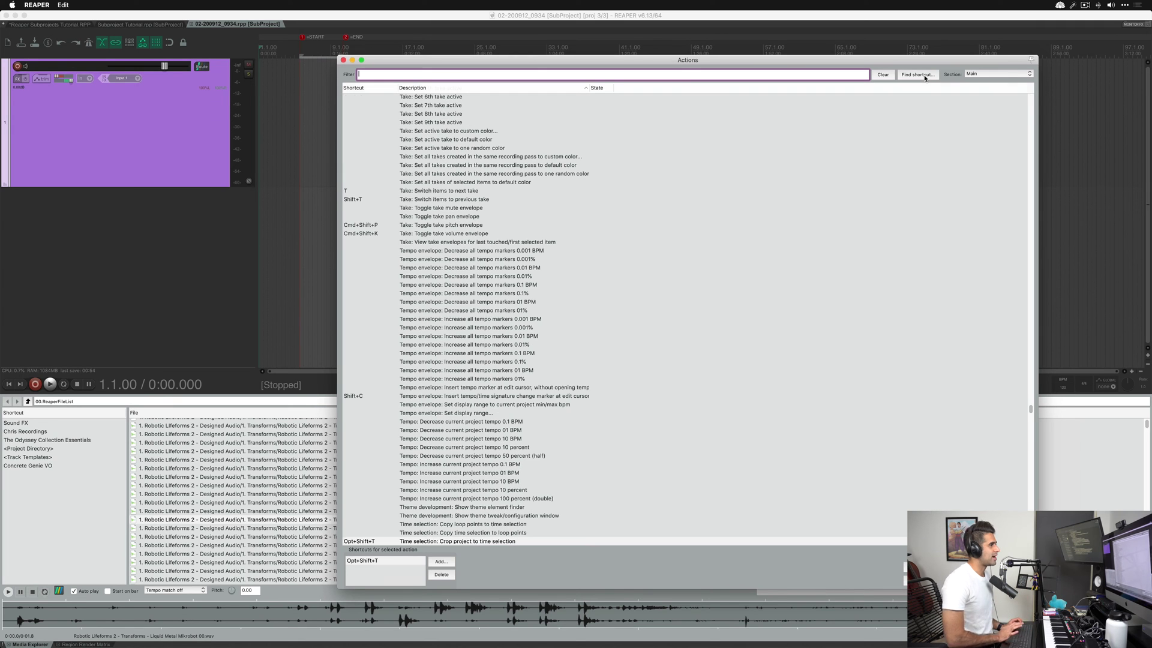
scroll(477, 408, "down", 5)
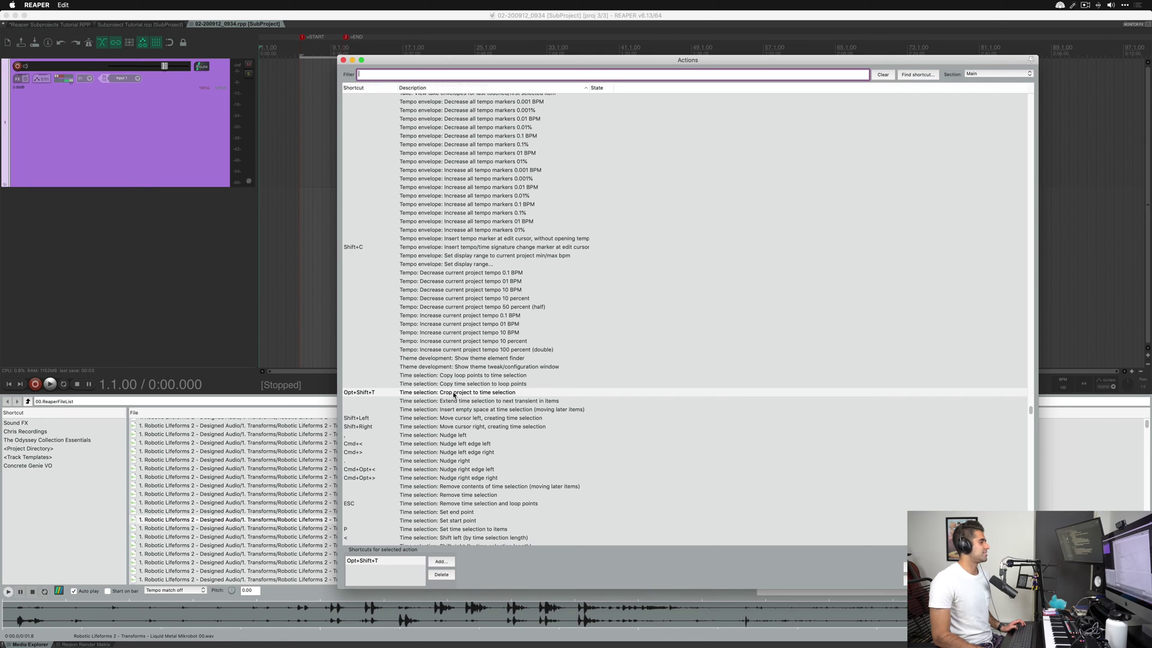
left_click(343, 60)
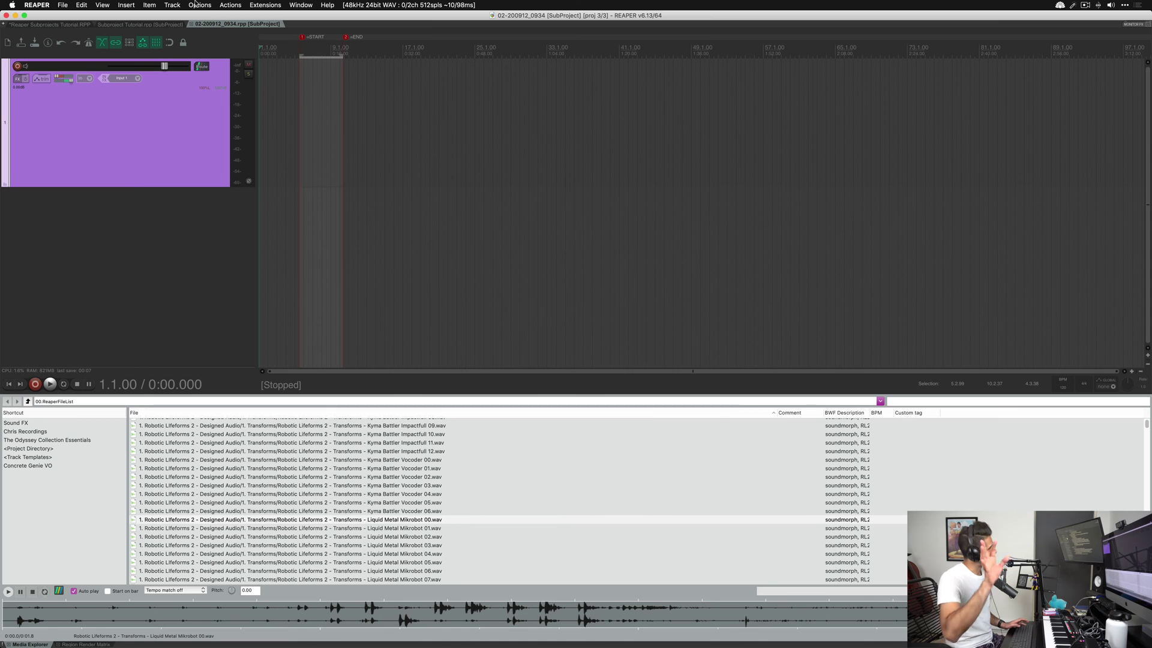
- Examine the subproject item's position in the main project against the marker positions on the subproject's own timeline
left_click(49, 24)
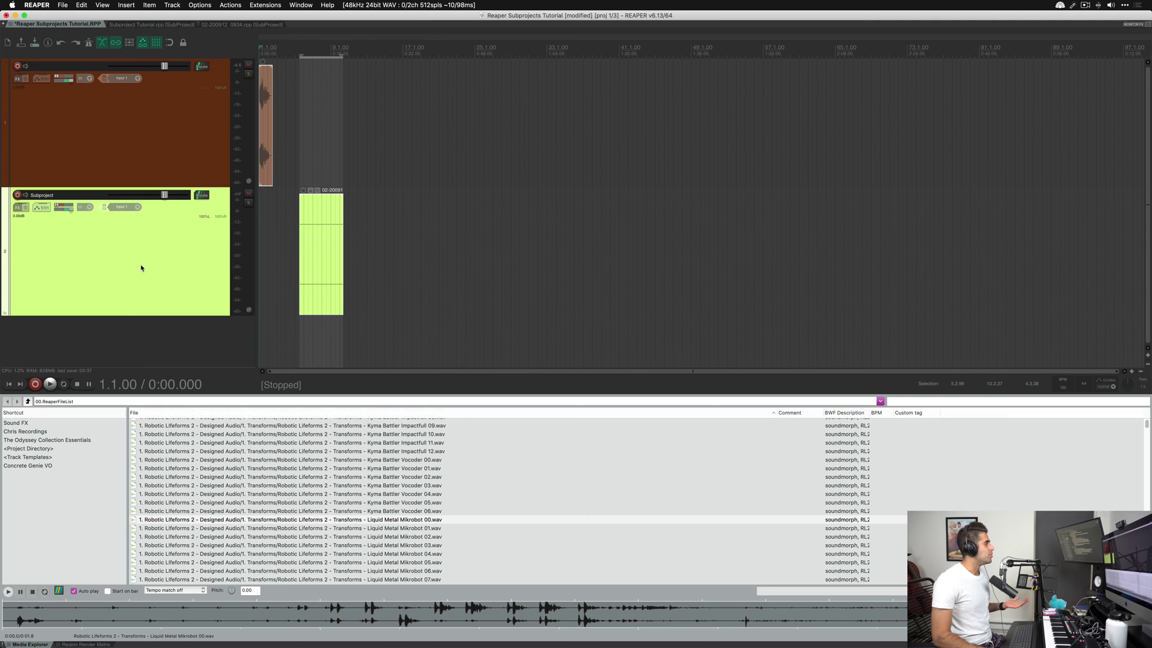
left_click(242, 25)
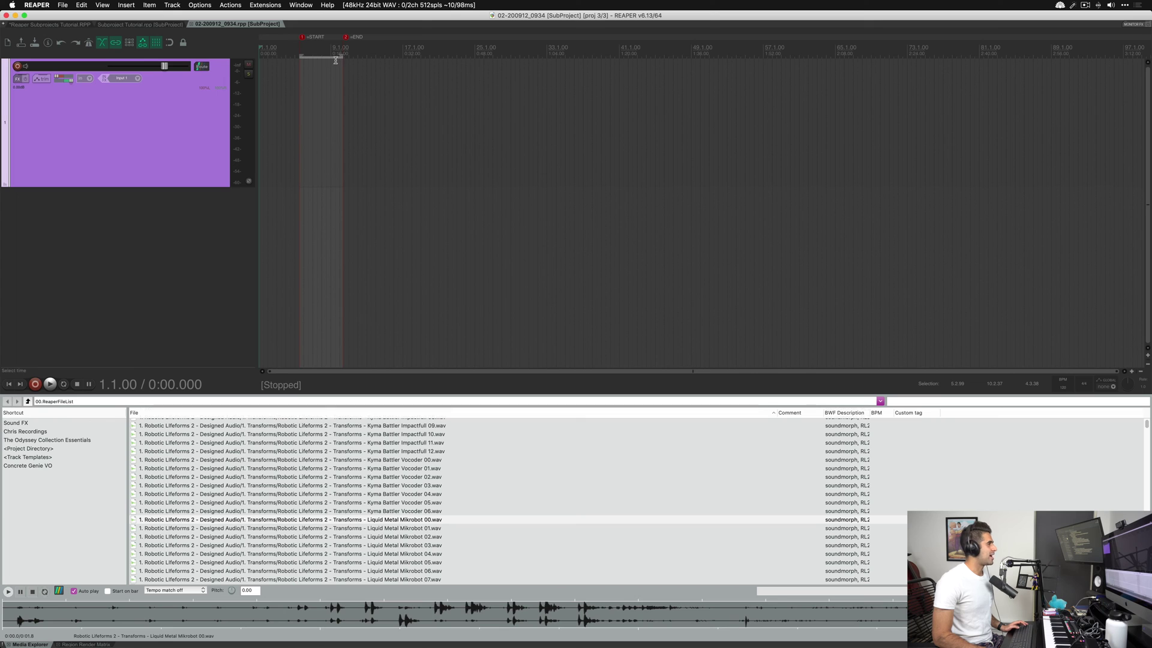
left_click(81, 26)
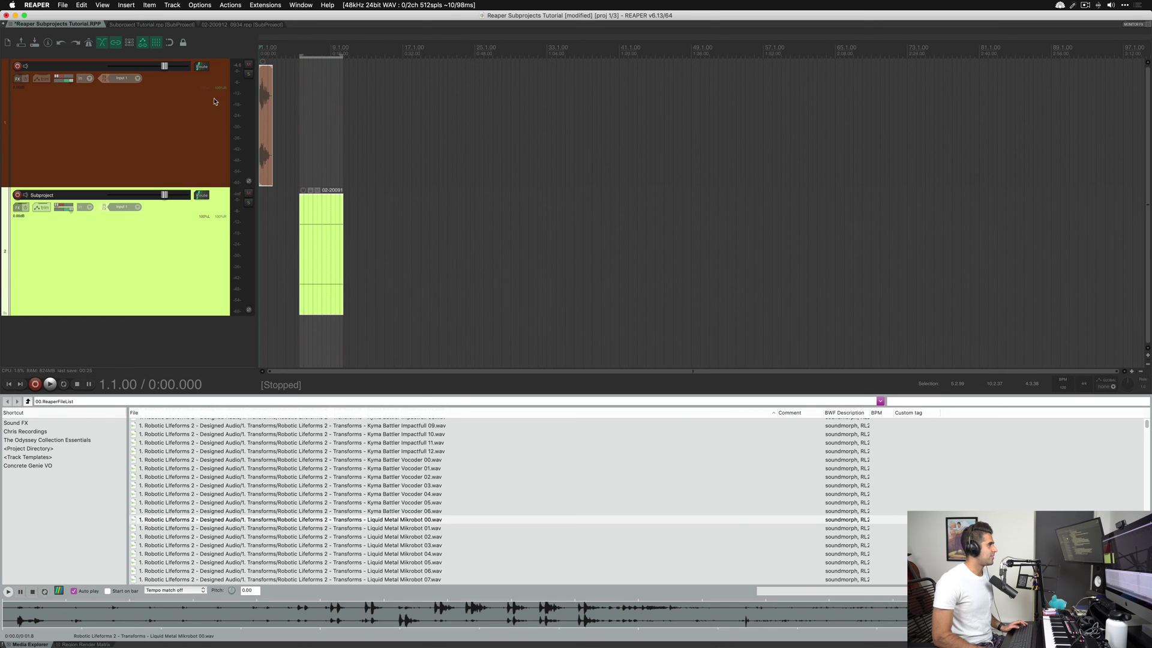
left_click(231, 24)
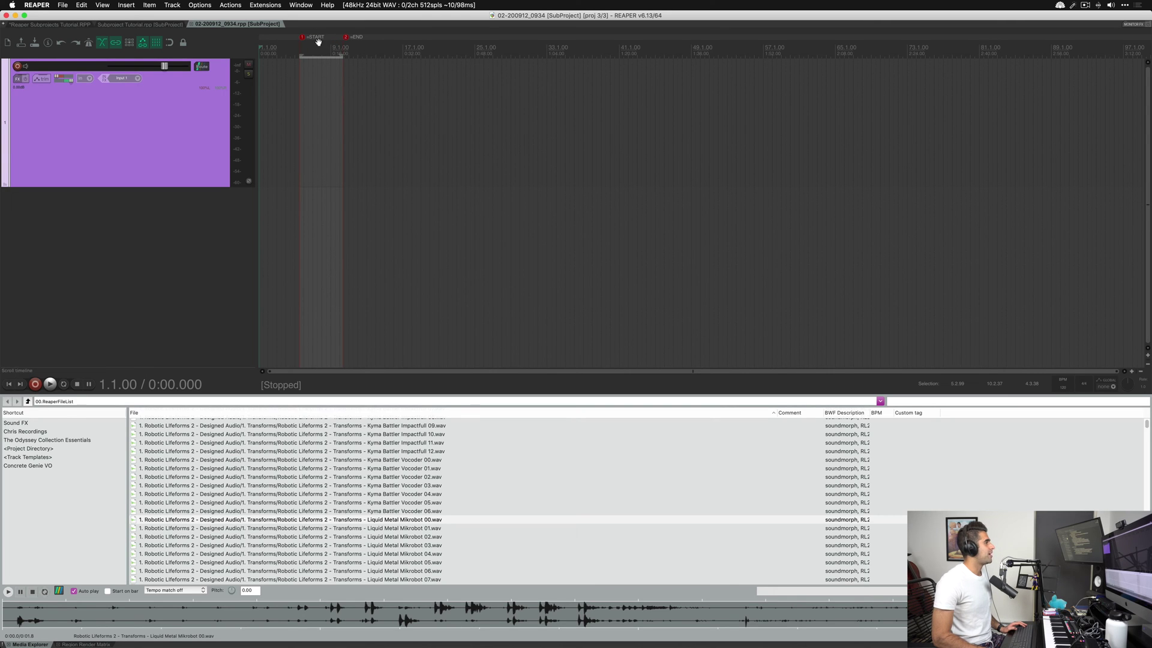
left_click(78, 25)
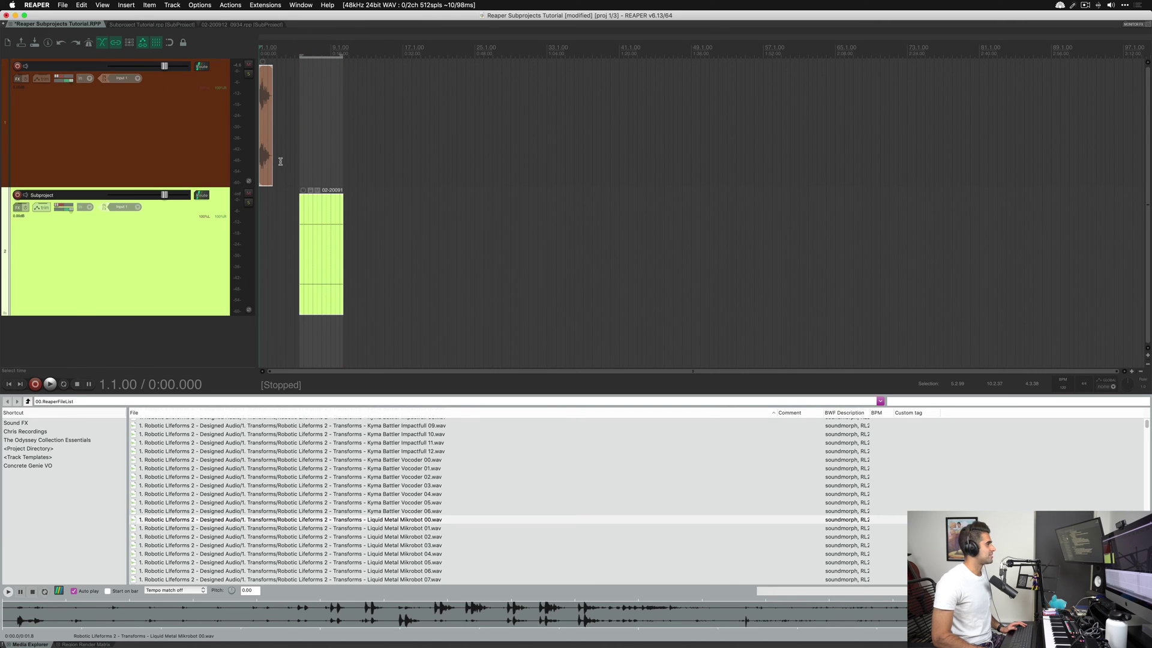
left_click(259, 24)
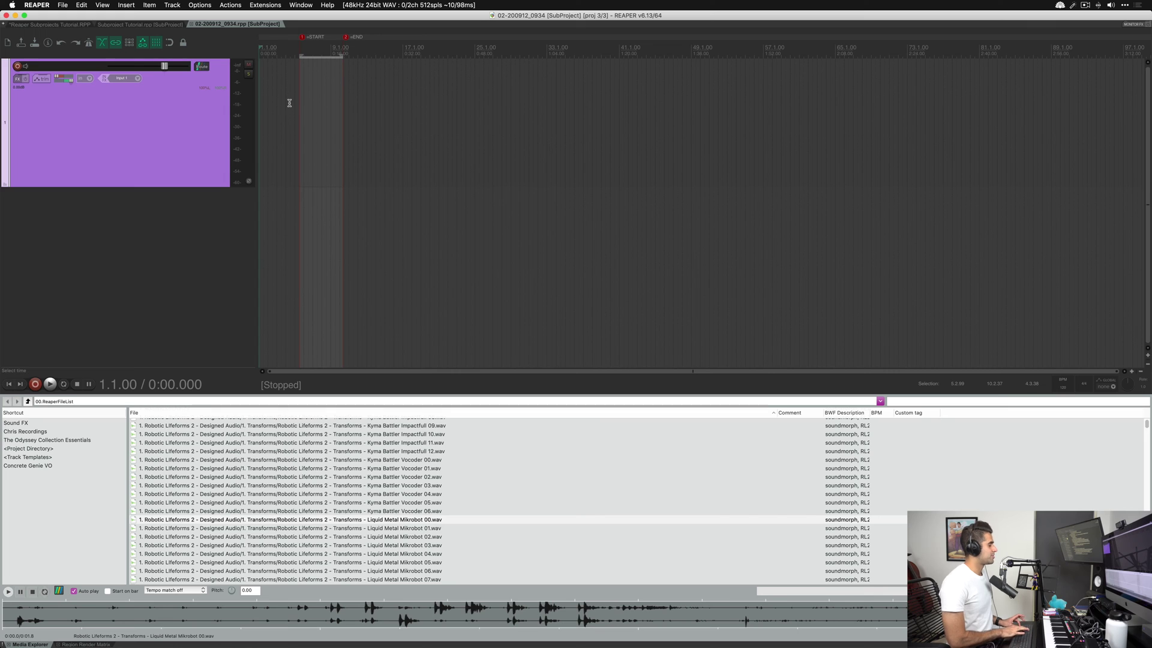
- Crop the subproject to its time selection, and save and render the change on returning to the main project
key("ctrl+z")
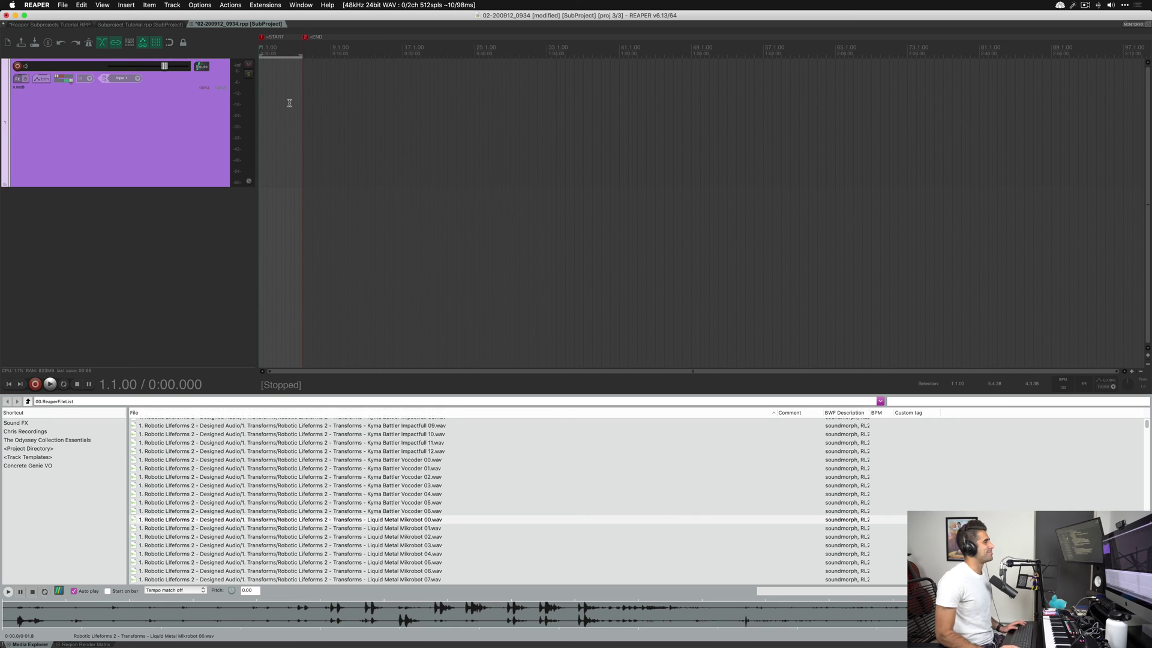
right_click(293, 99)
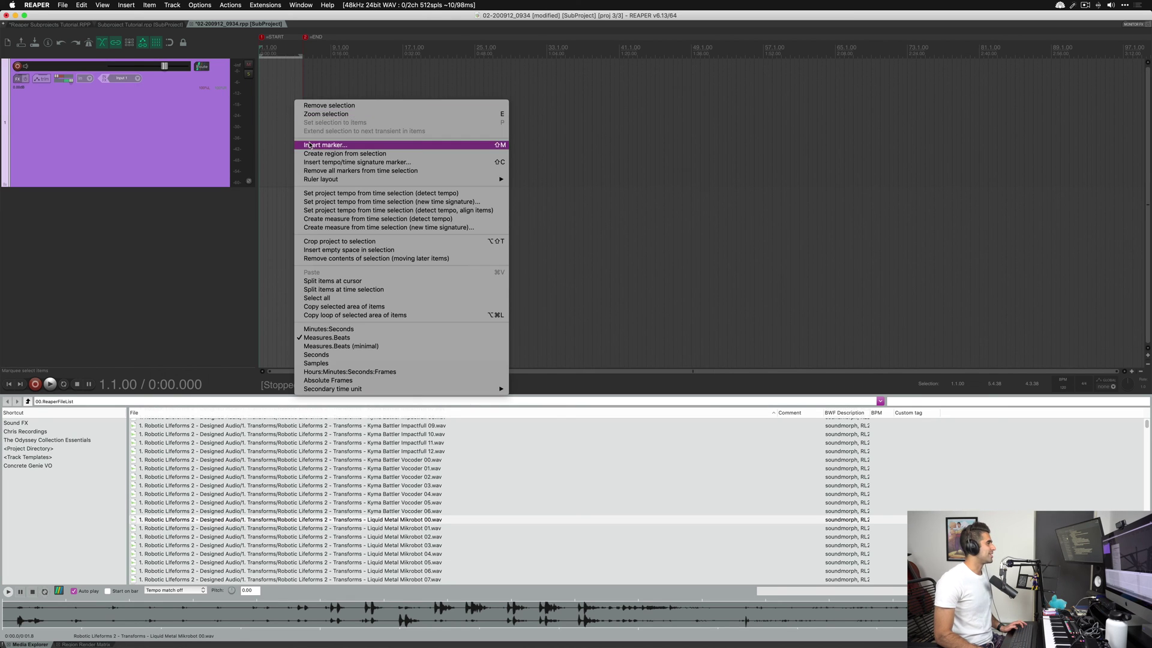
left_click(280, 110)
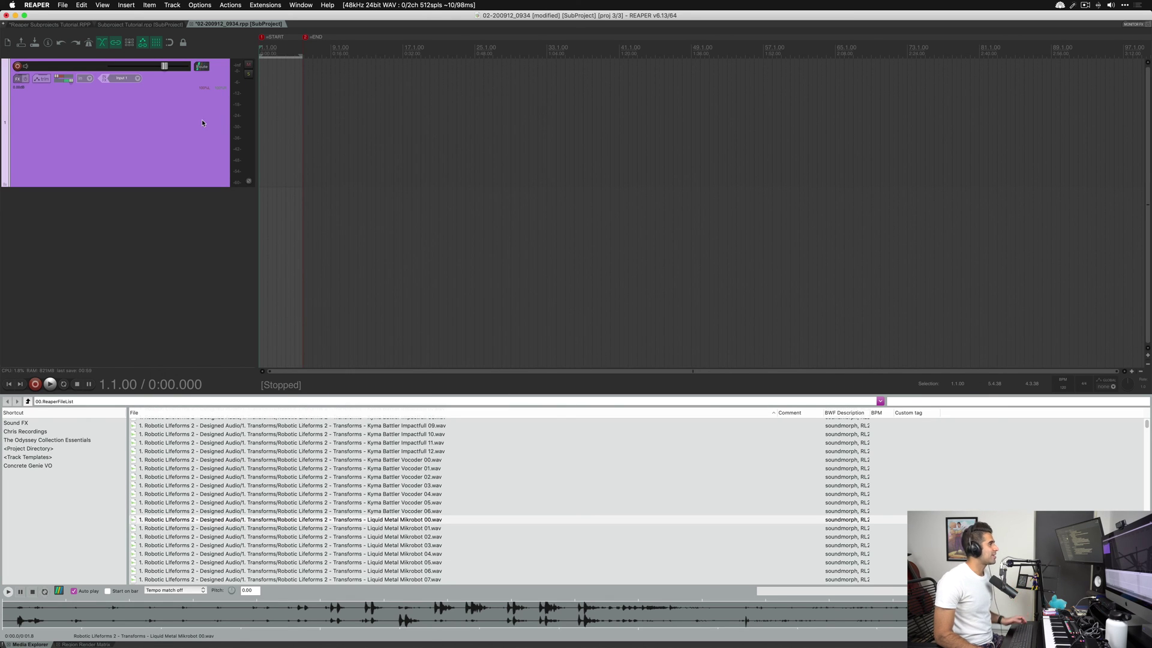
key("super+s")
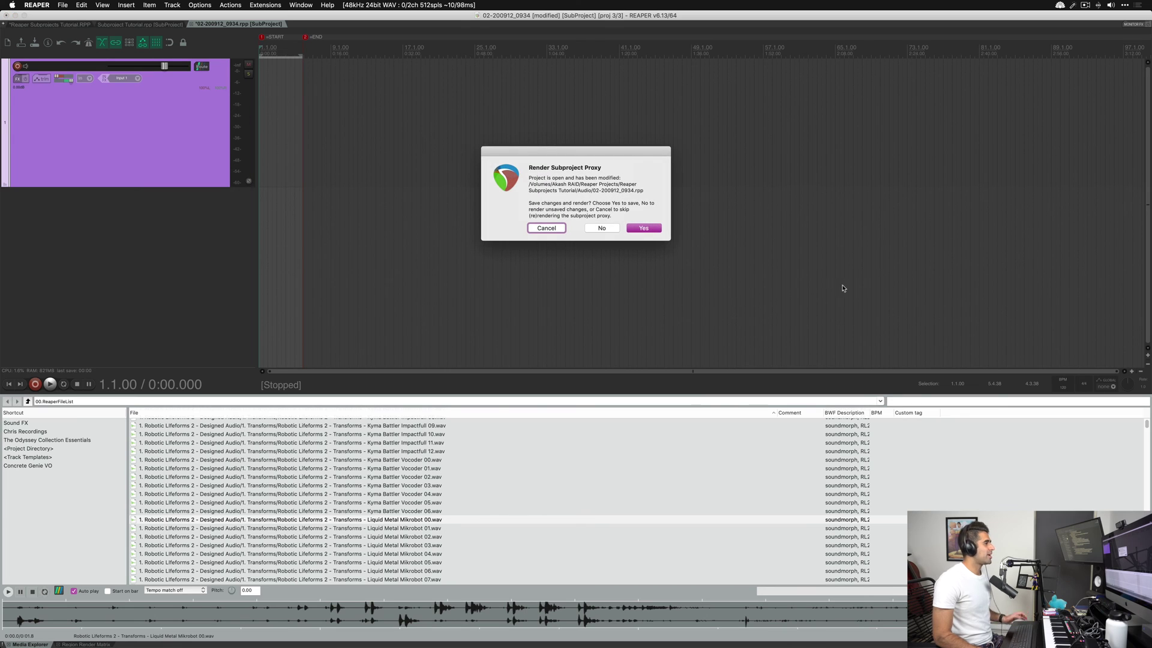
left_click(634, 229)
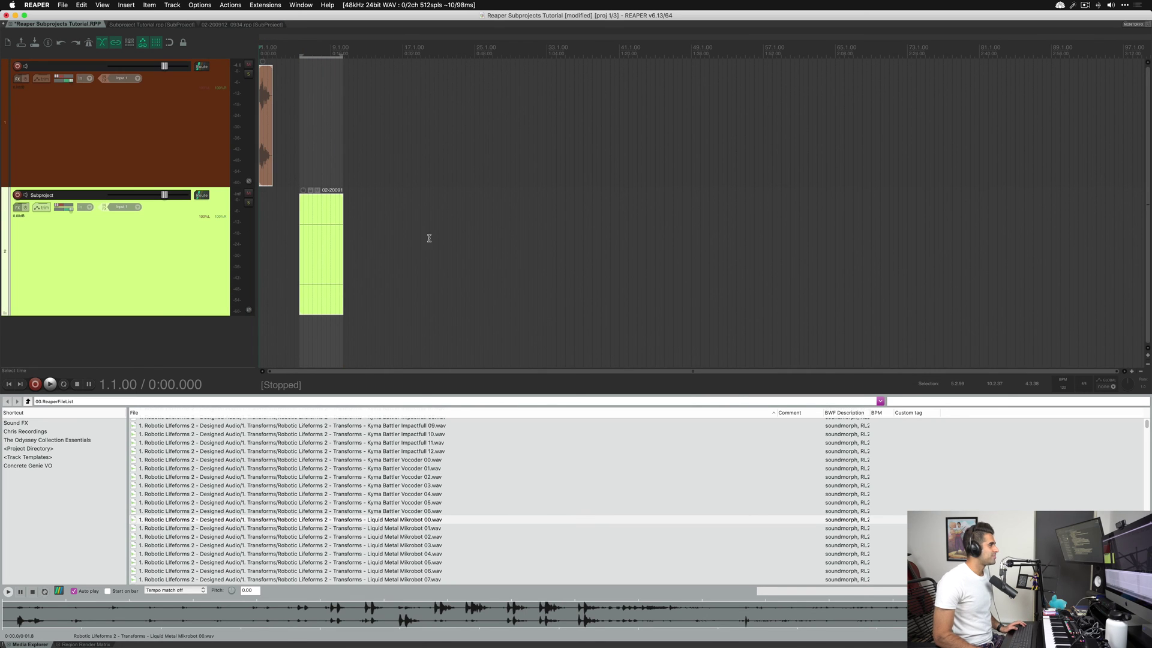
left_click(372, 192)
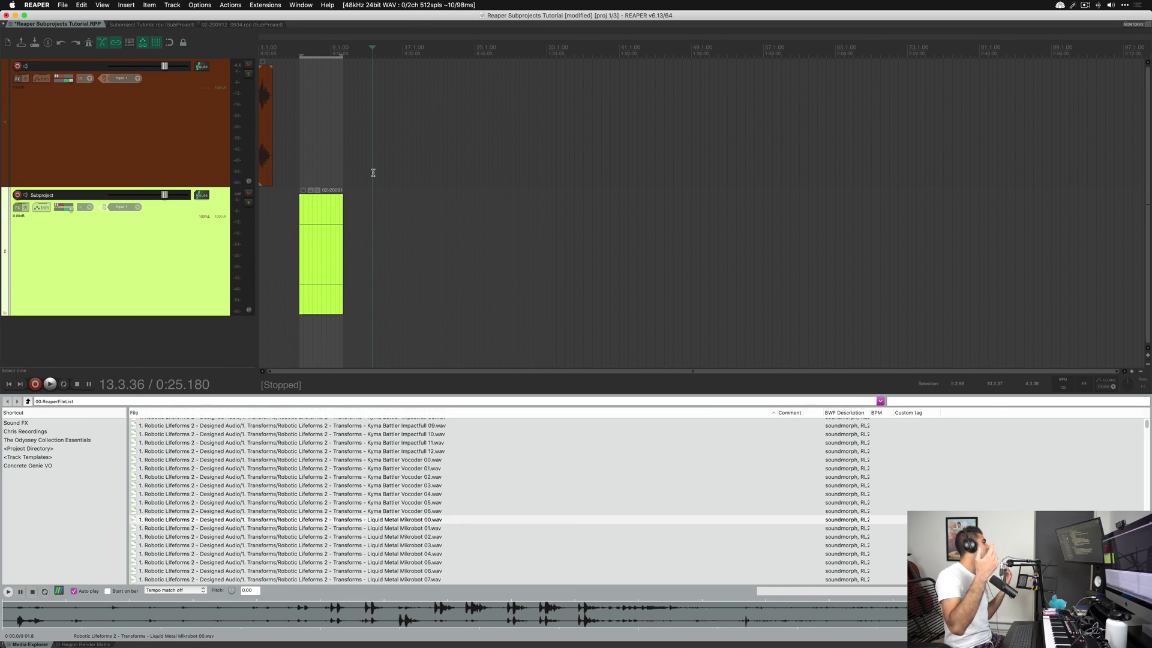
left_click_drag(376, 181, 303, 249)
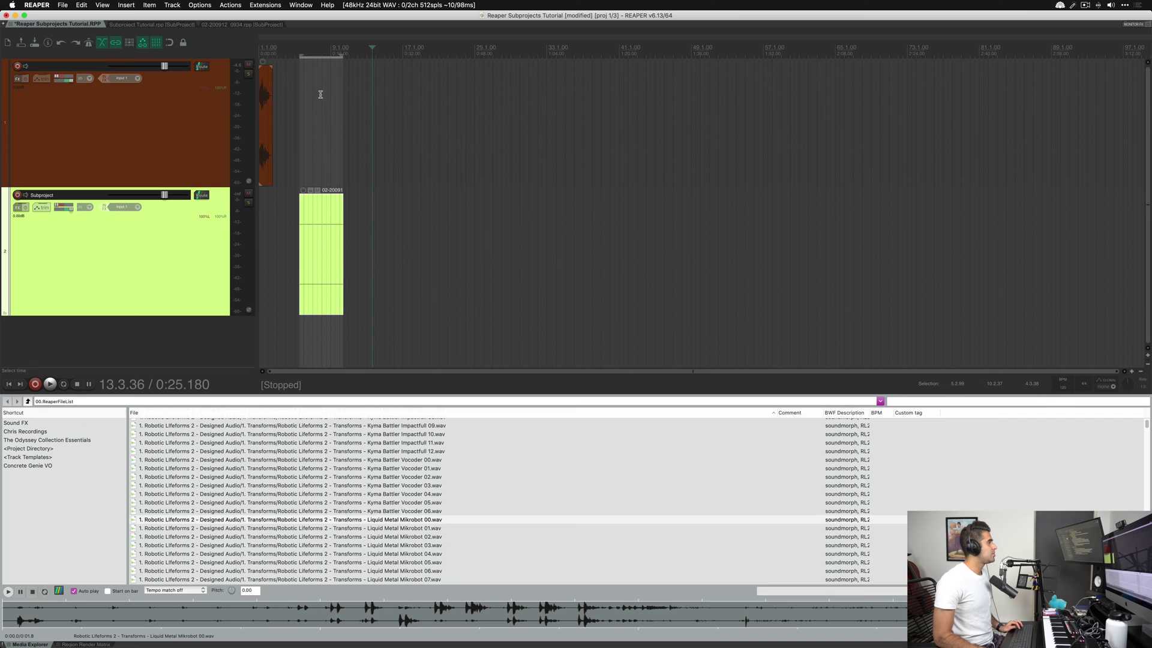
left_click(385, 174)
left_click_drag(266, 147, 267, 147)
left_click_drag(408, 183, 344, 286)
left_click_drag(394, 227, 268, 331)
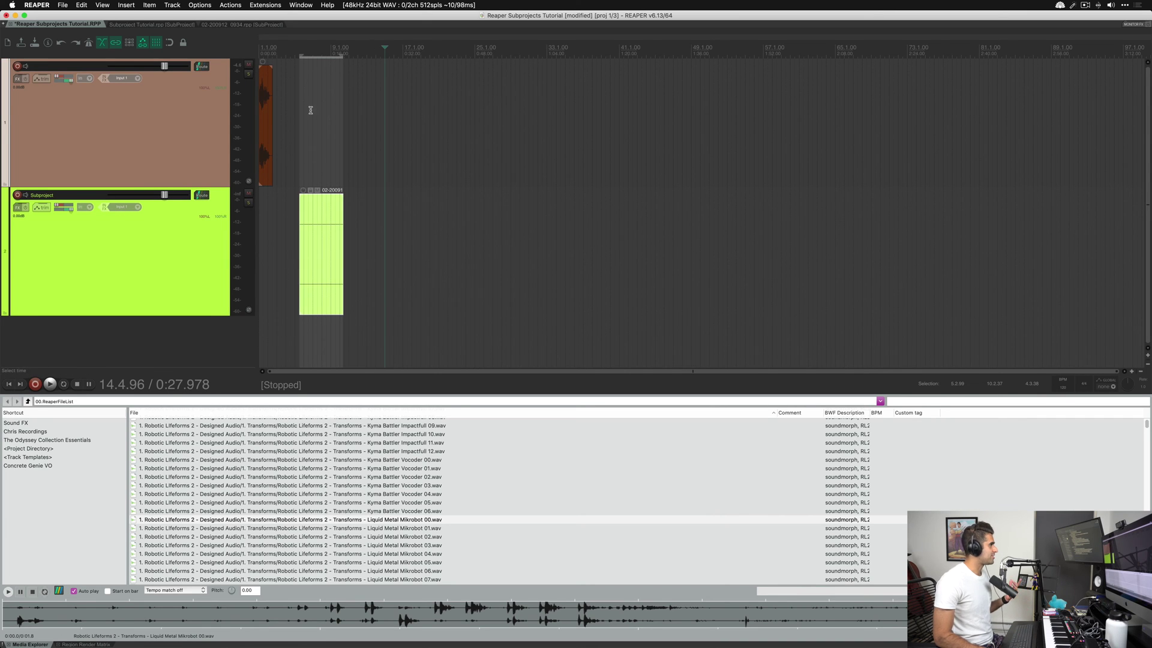
left_click_drag(310, 109, 260, 177)
left_click(334, 271)
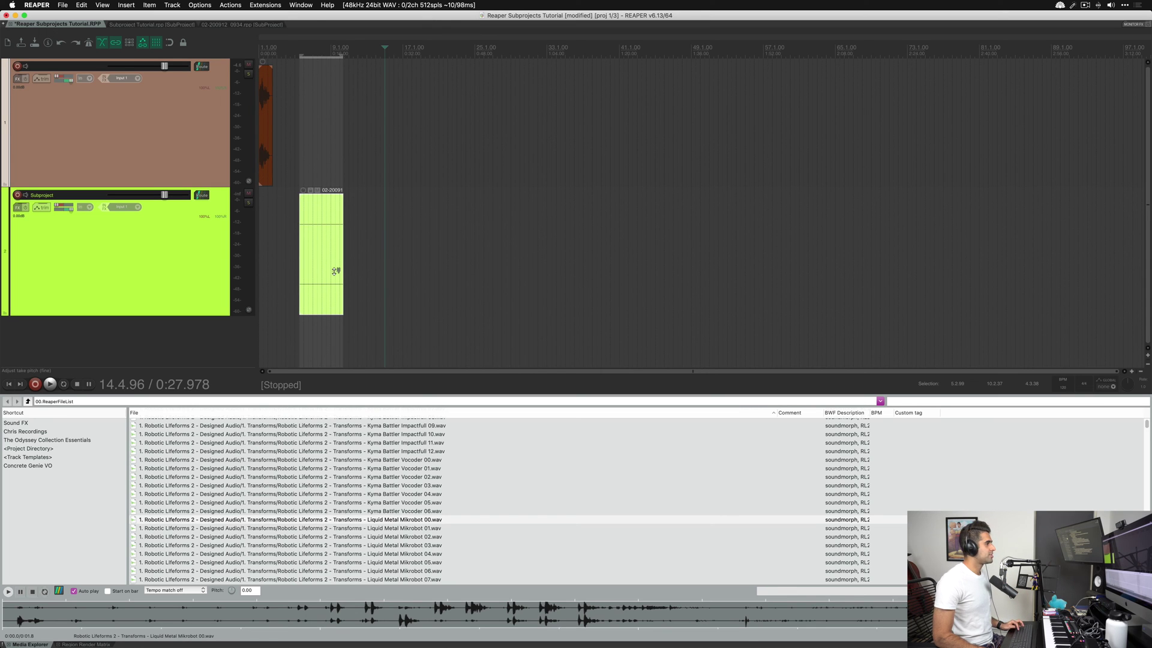
key("shift+r")
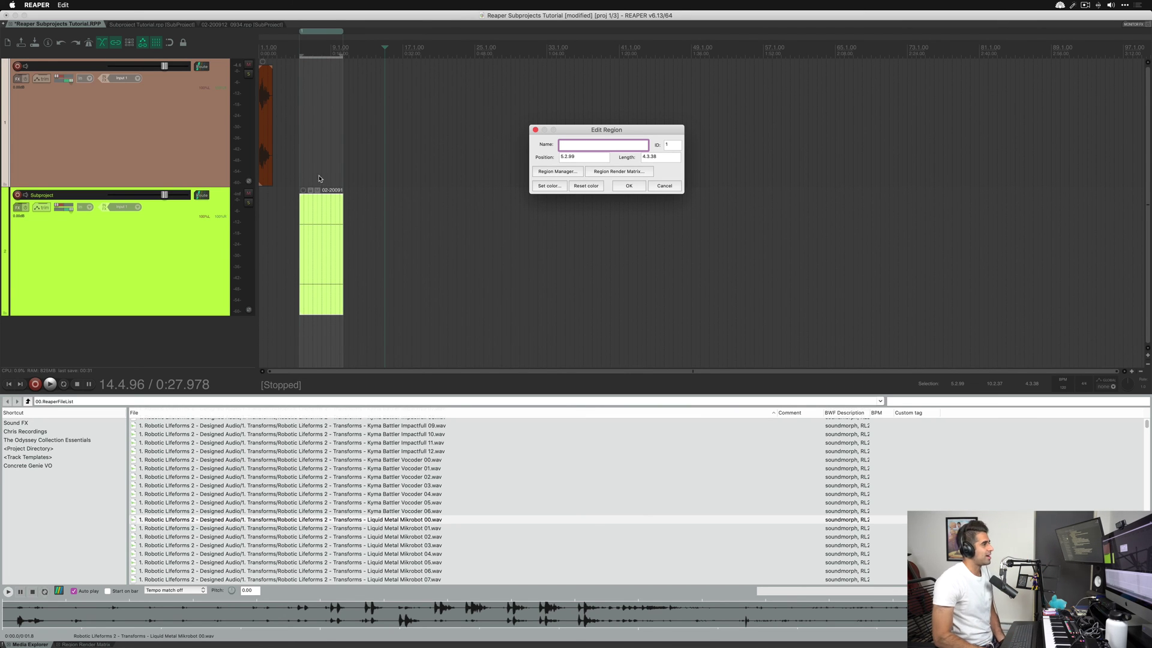
left_click(674, 185)
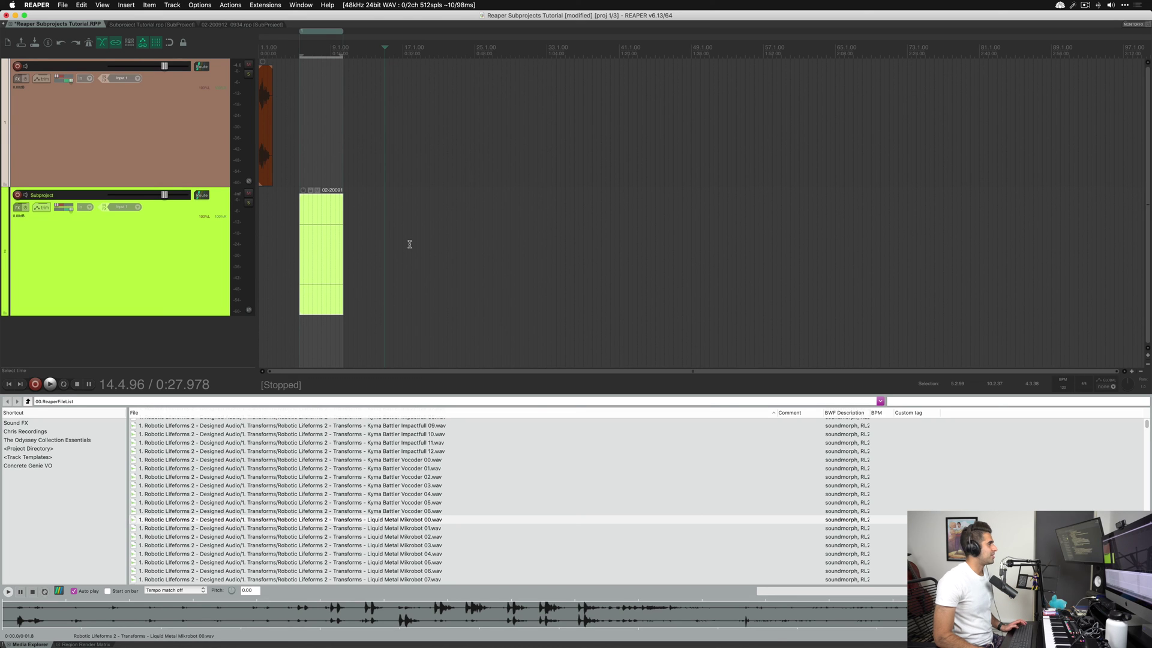
right_click(324, 34)
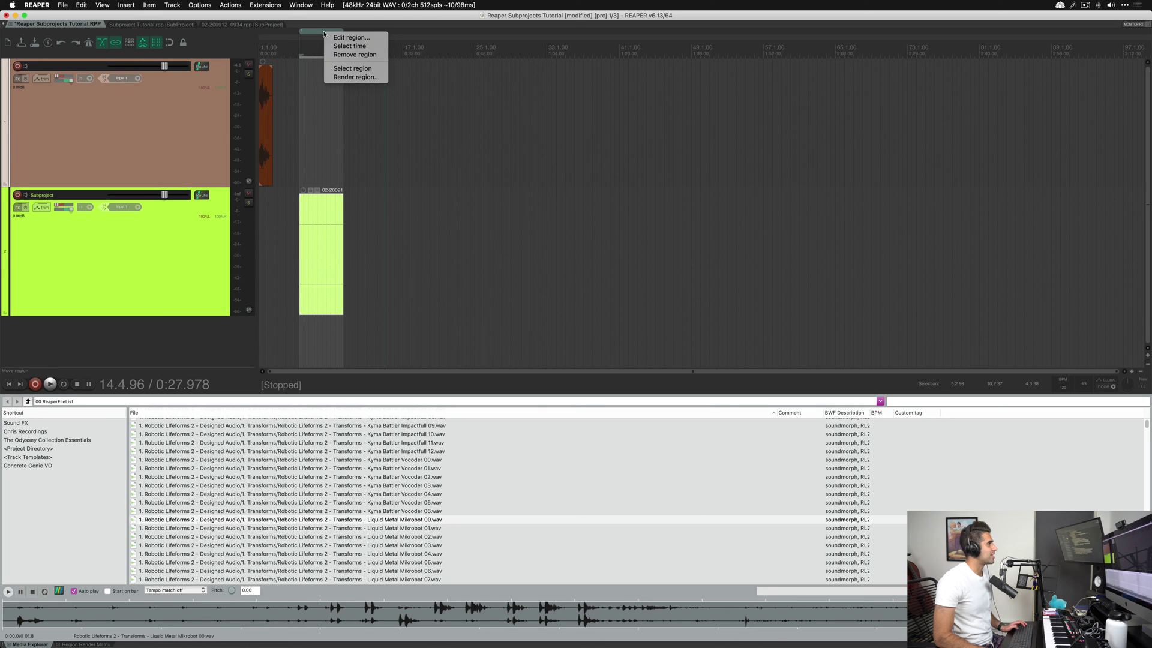
left_click(352, 55)
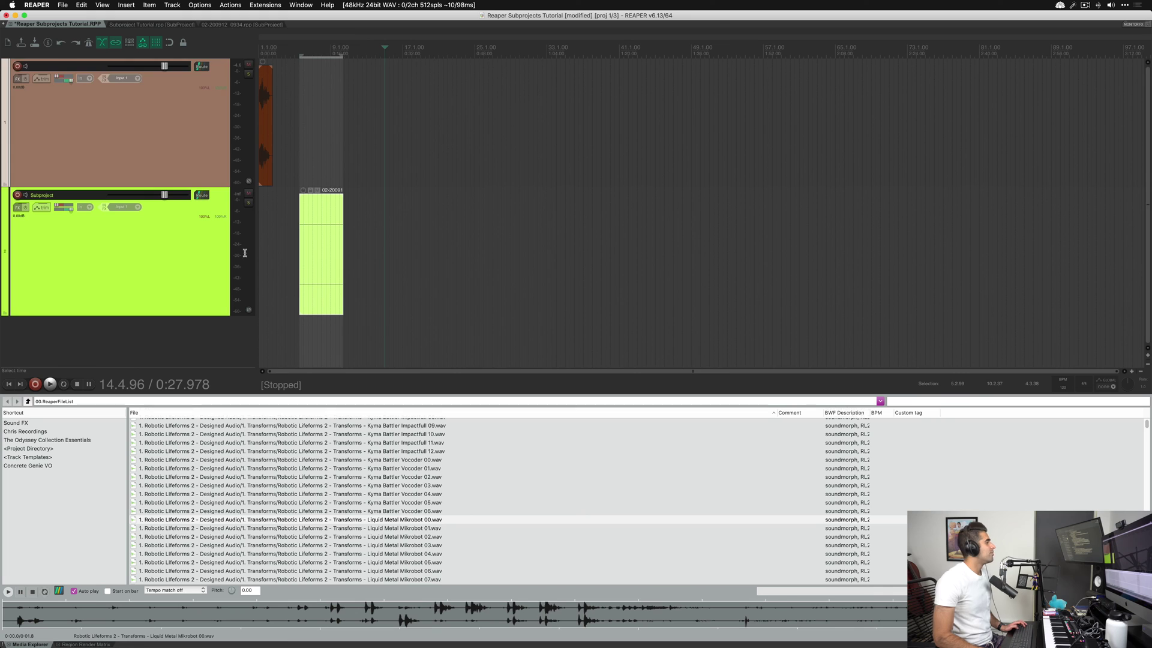
- Add a new track below the Subproject track and name it "Test Subproject 2"
left_click(161, 284)
key("super+t")
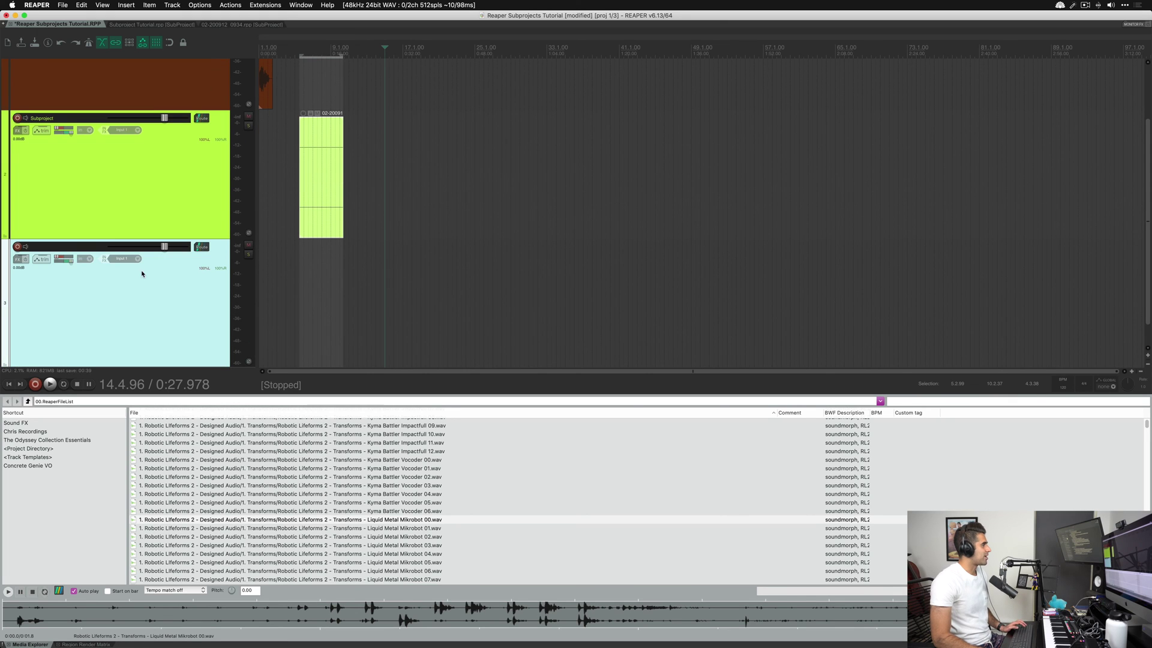
double_click(68, 243)
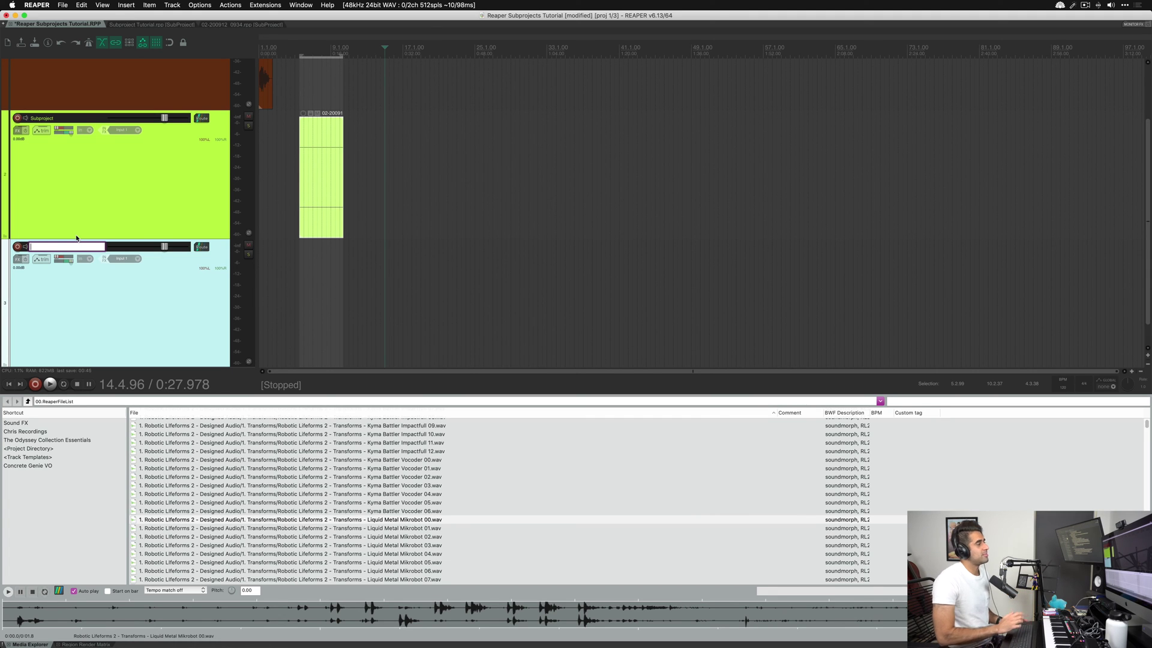
type("Test ")
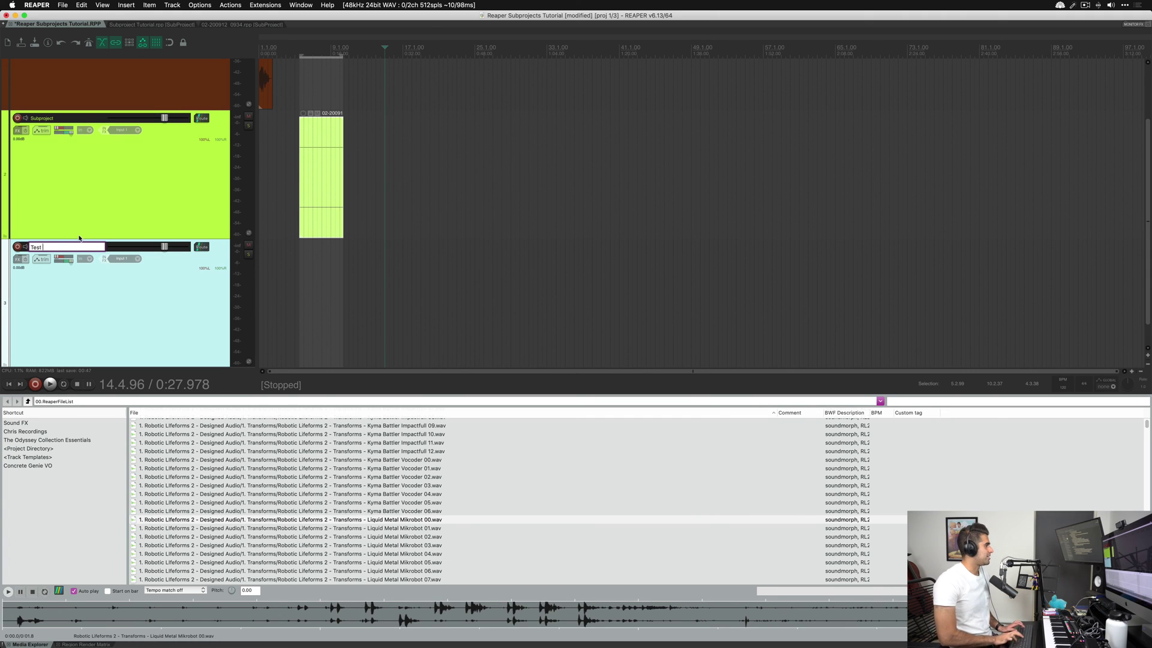
type("Subproject 2")
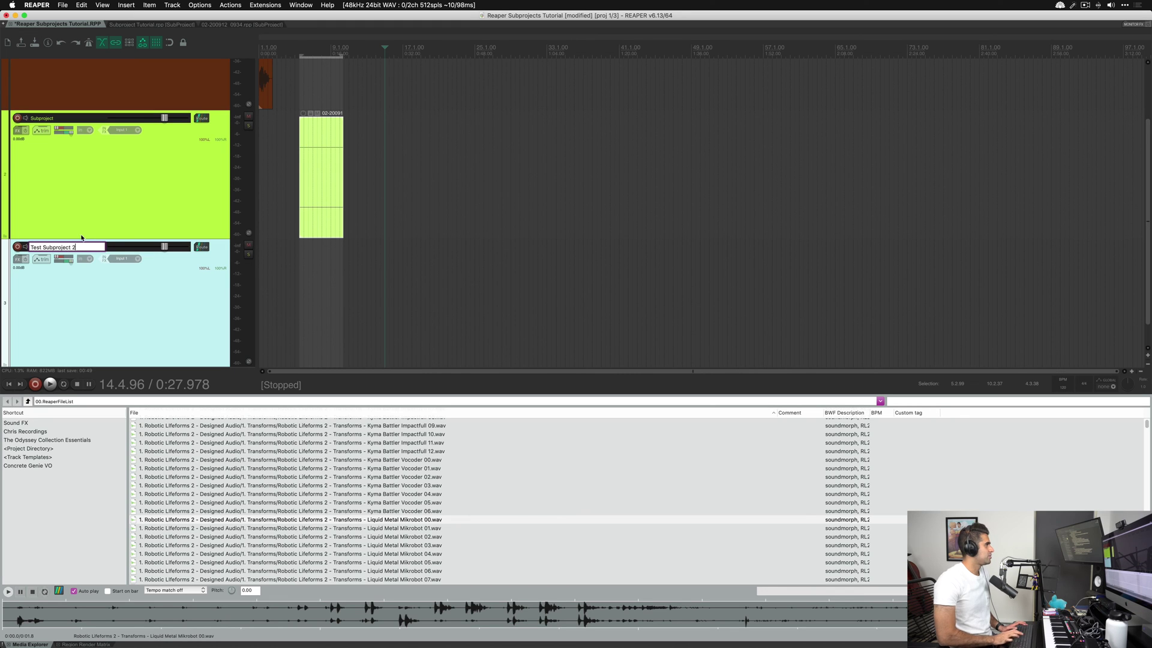
key("Return")
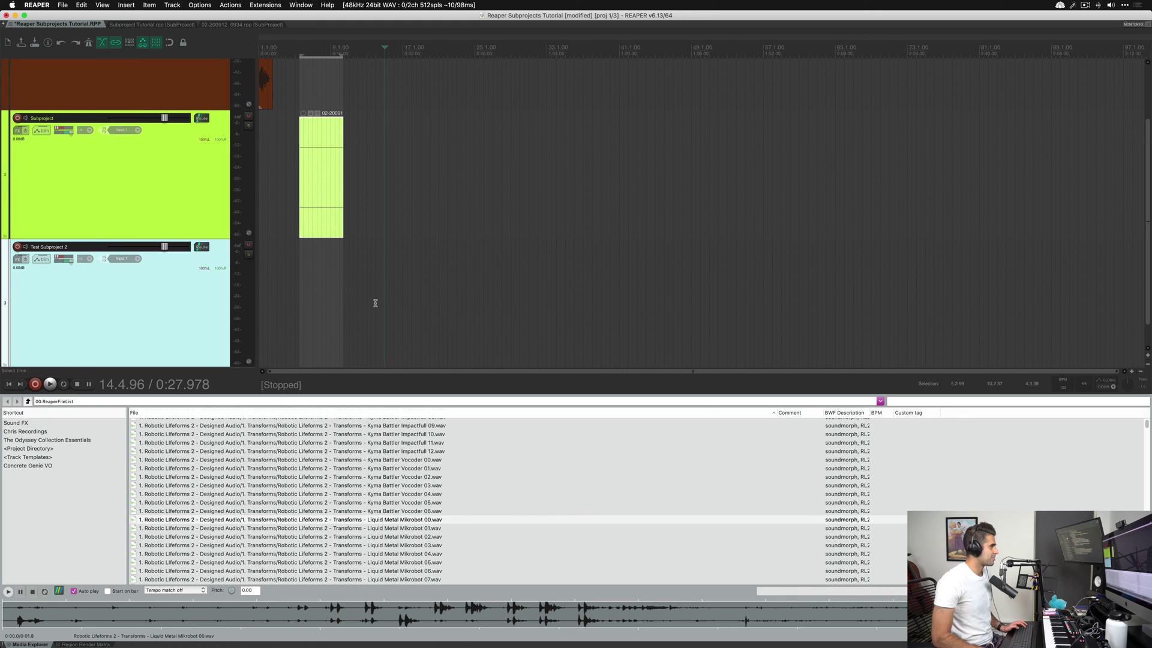
- Make a time selection from about bar 13 to bar 20 and move the Test Subproject 2 track to a subproject
left_click_drag(375, 303, 441, 315)
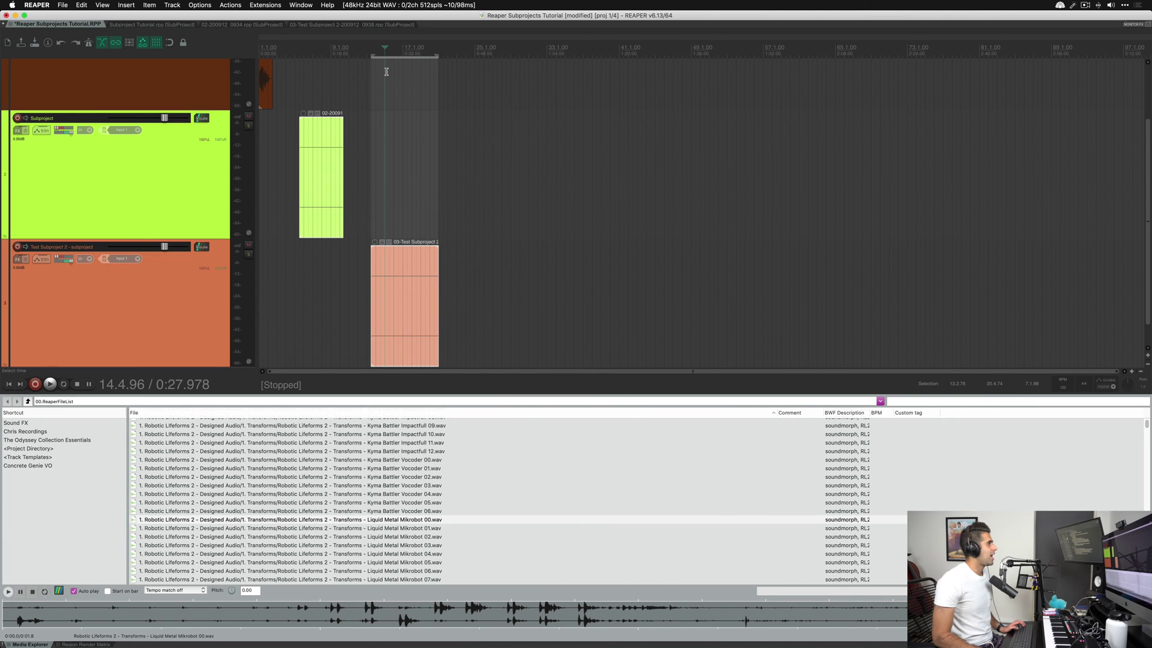
- Crop the Test Subproject 2 subproject to its time selection, and move its END marker to about bar 41 and START marker to about bar 45
left_click(335, 24)
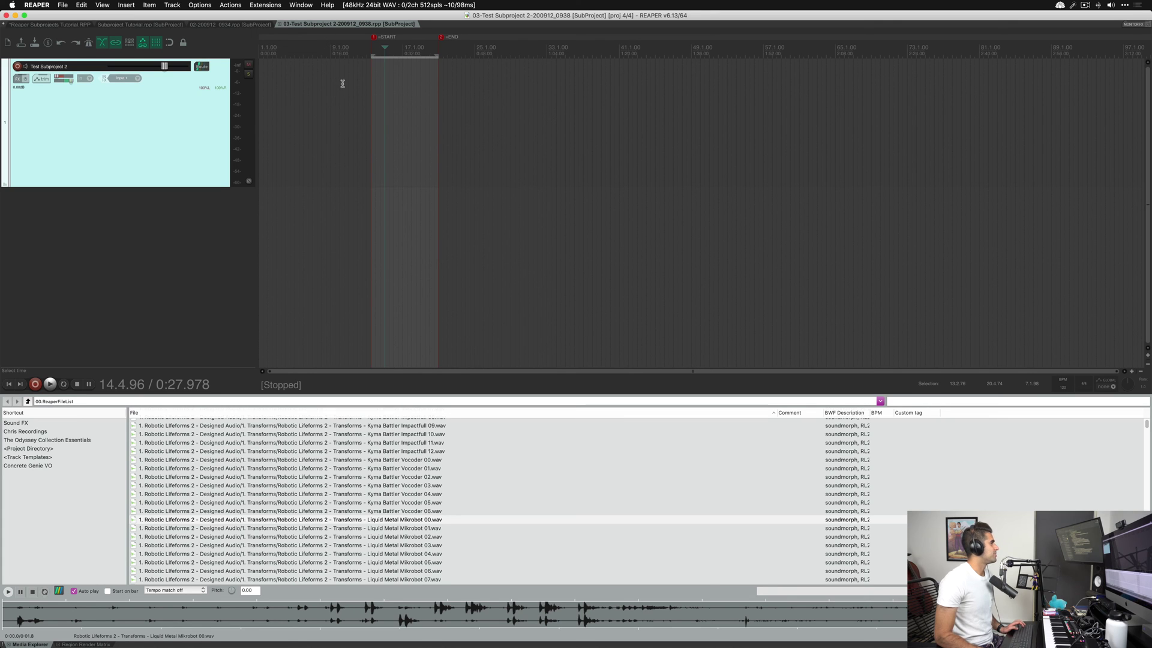
key("super+z")
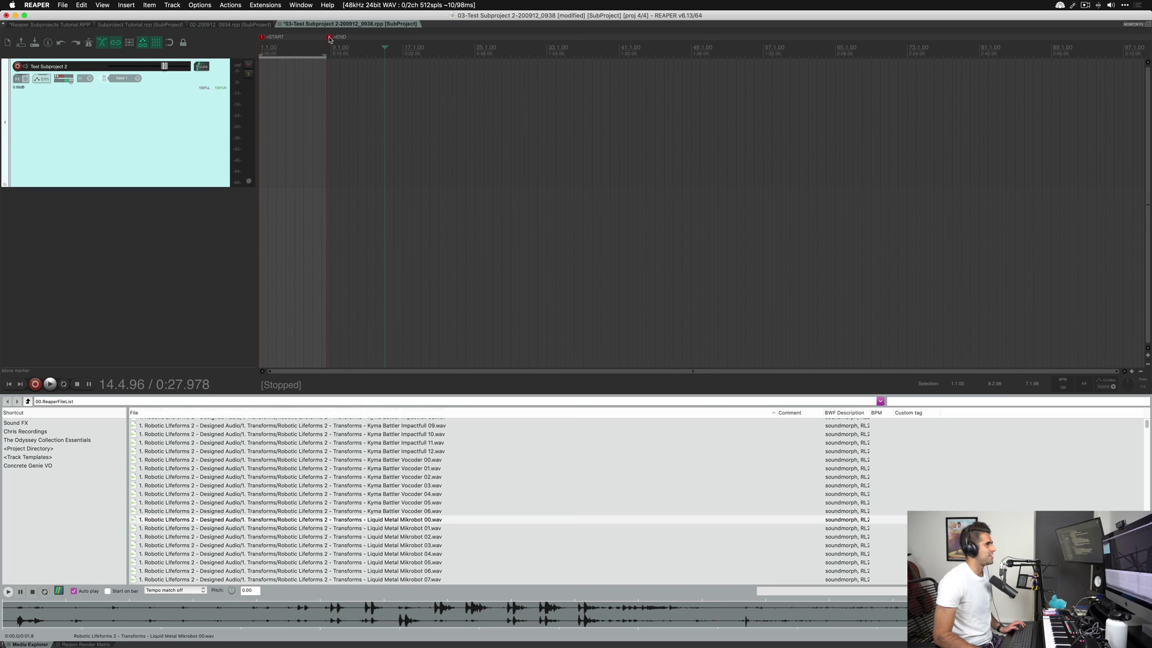
left_click_drag(330, 40, 627, 40)
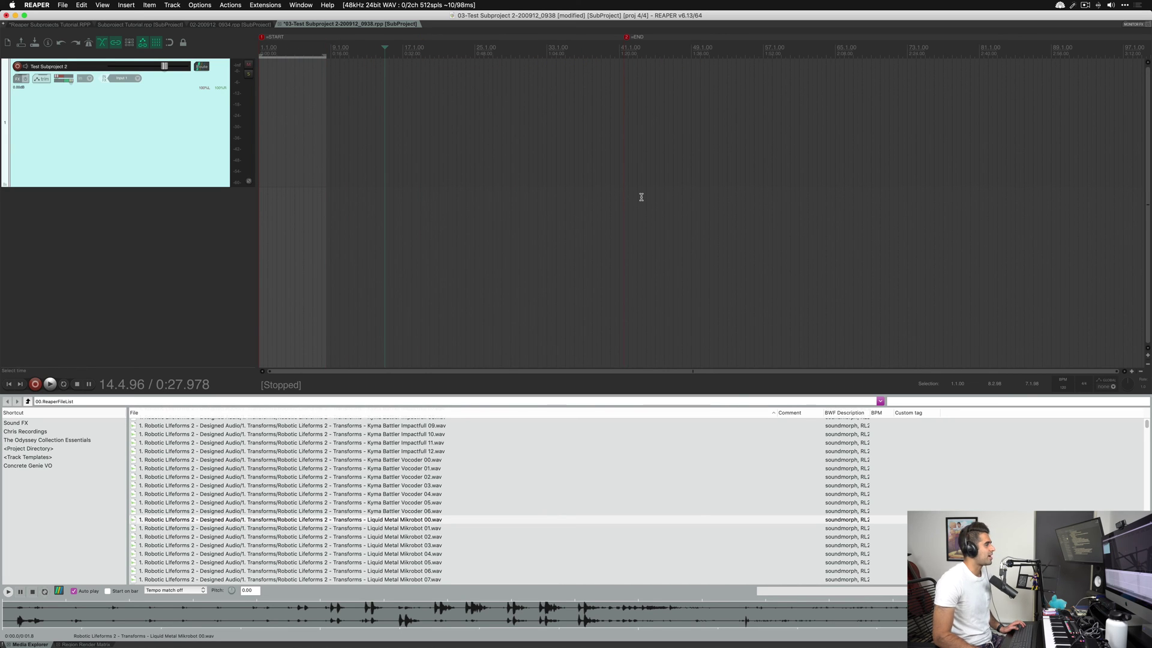
left_click_drag(264, 37, 664, 36)
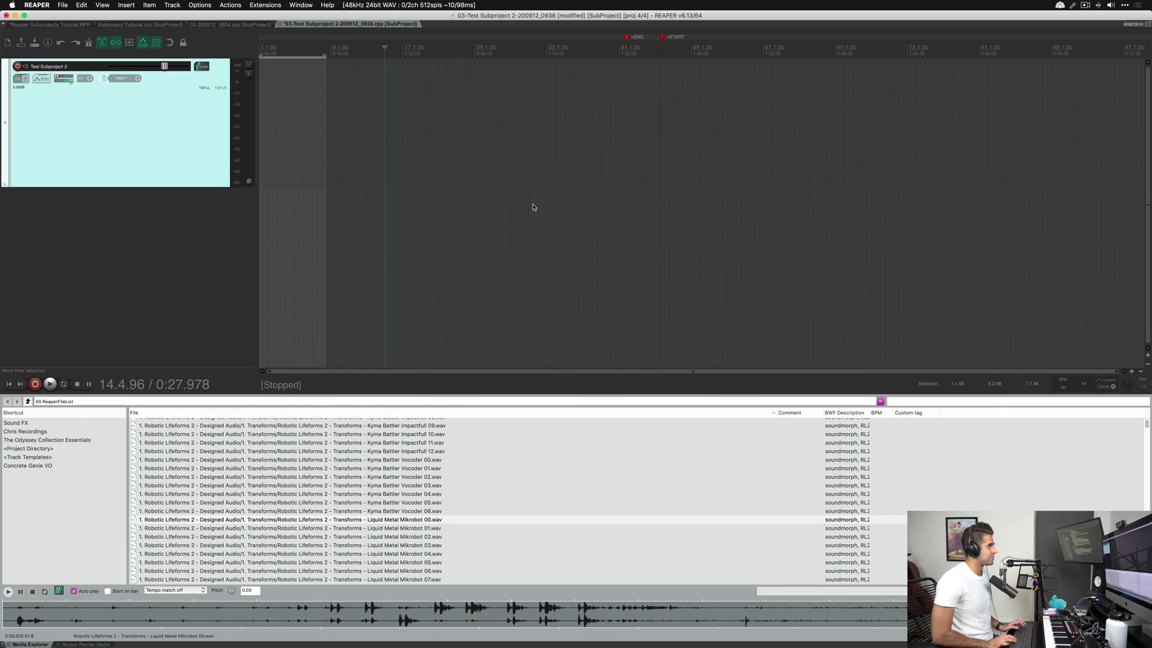
- Search the action list for "next tab" and check the shortcut assigned to the Next project tab action
key("shift+slash")
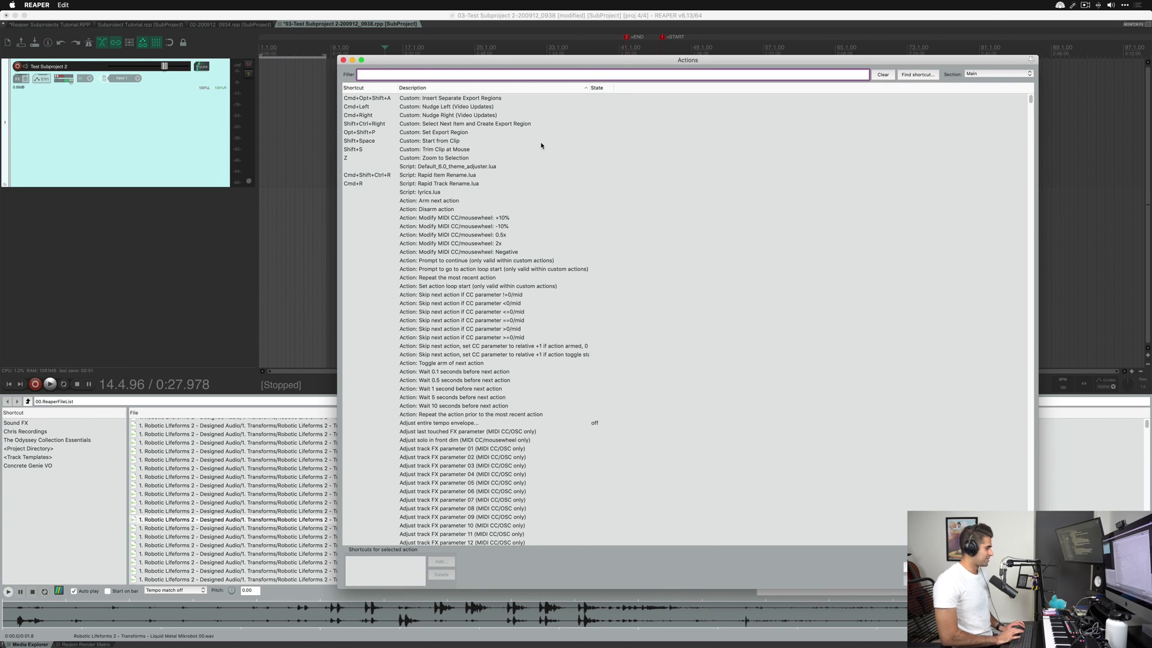
type("next tab")
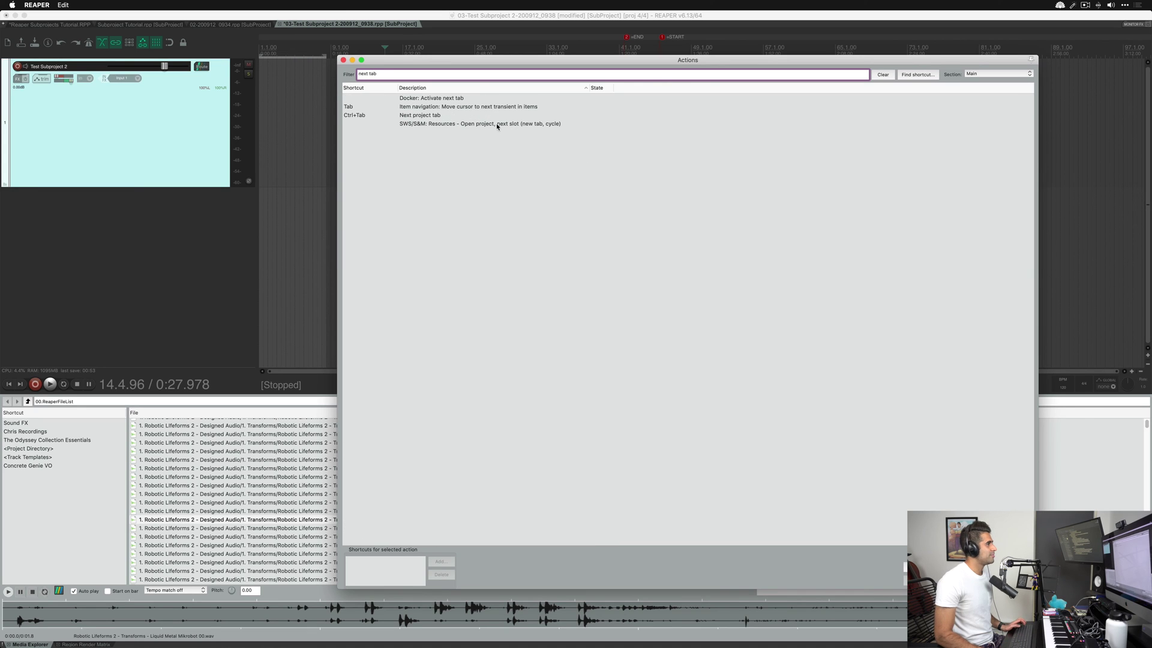
left_click(435, 115)
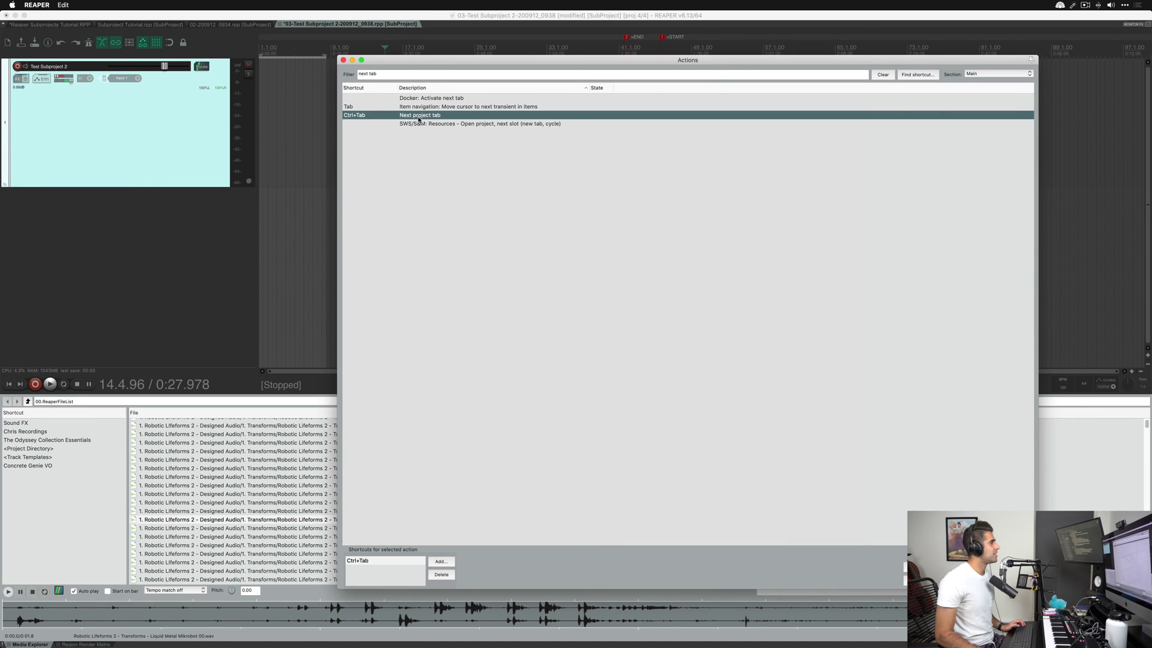
- Search the action list for "previous tab" and check the shortcut assigned to the Previous project tab action
left_click(362, 75)
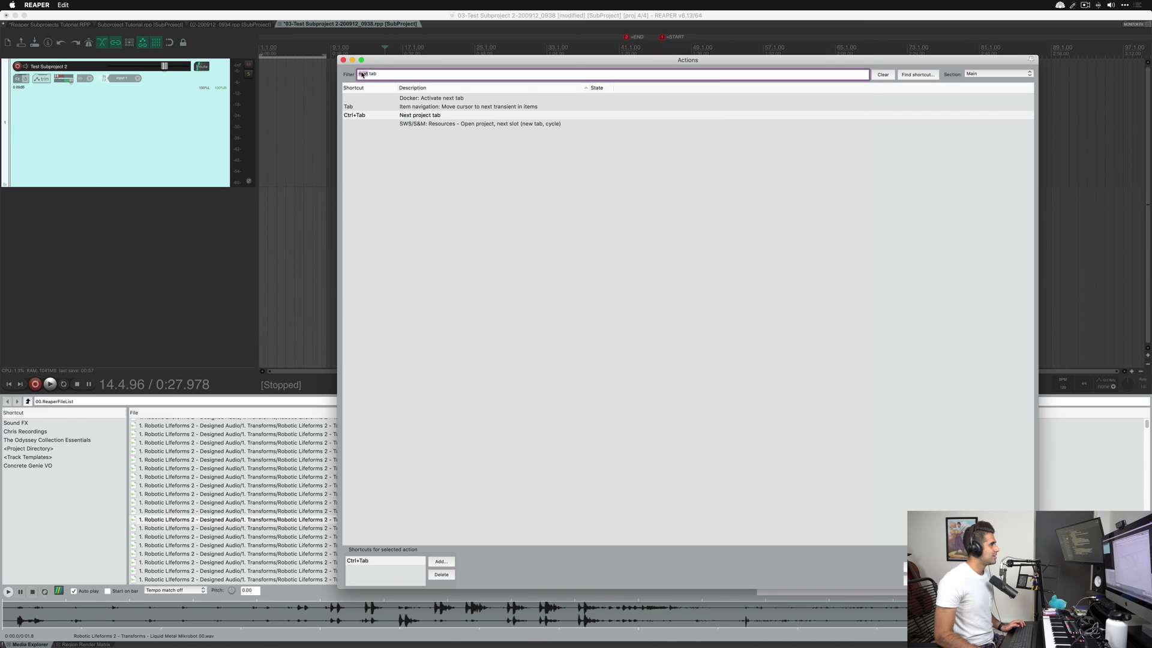
double_click(362, 74)
type("previous")
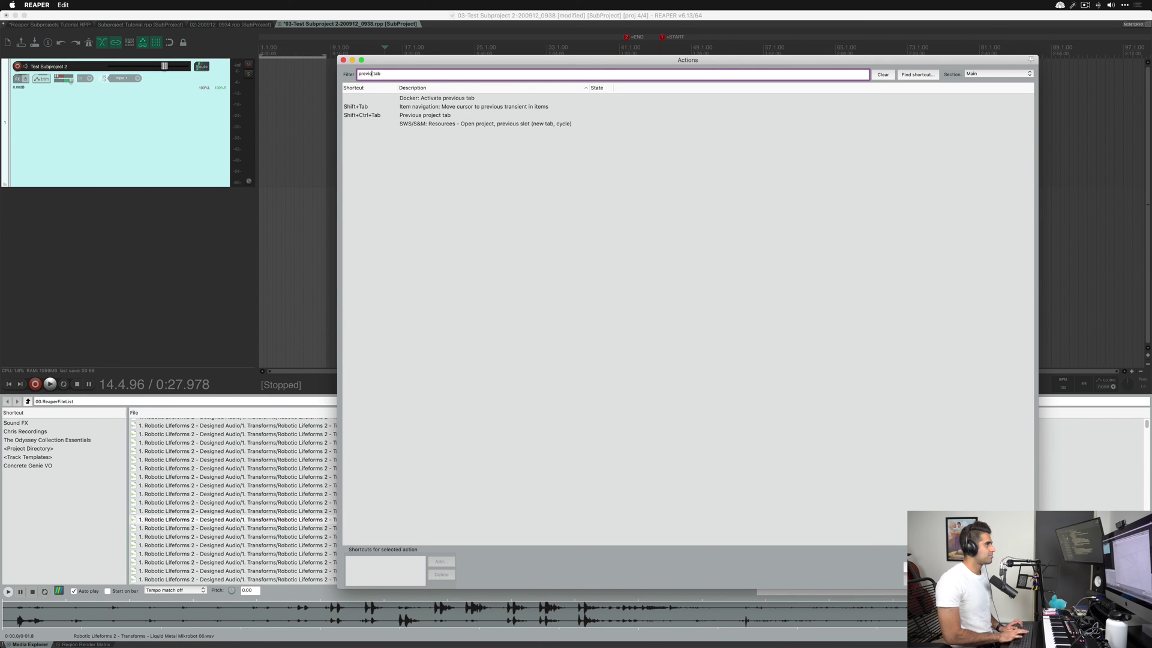
left_click(432, 107)
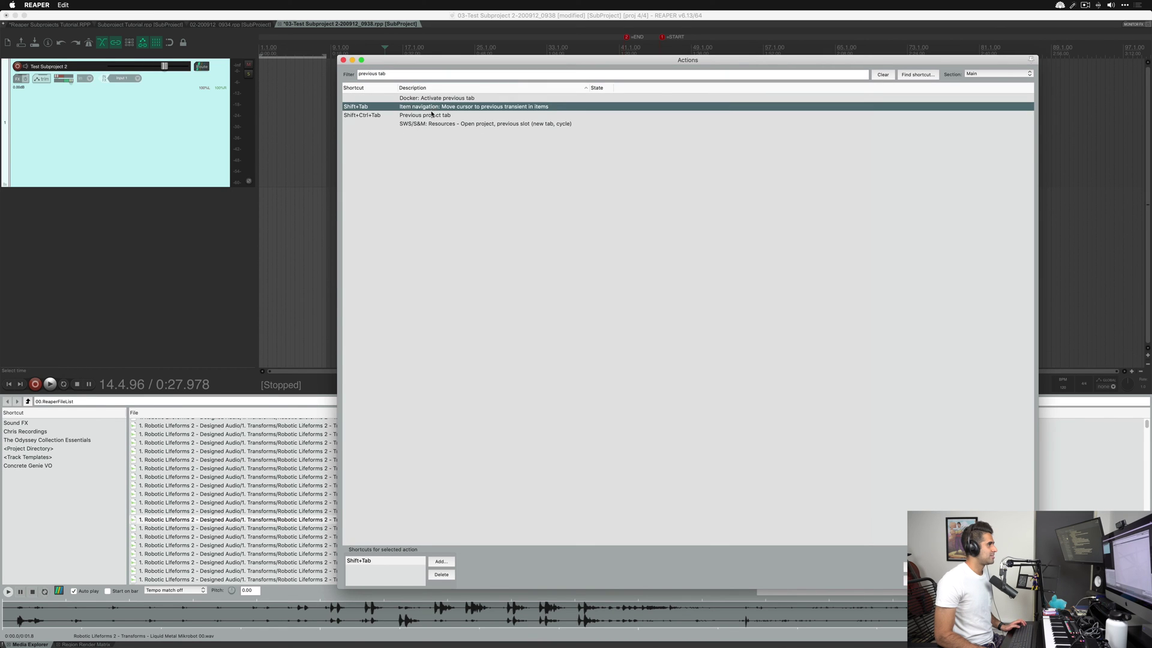
left_click(433, 115)
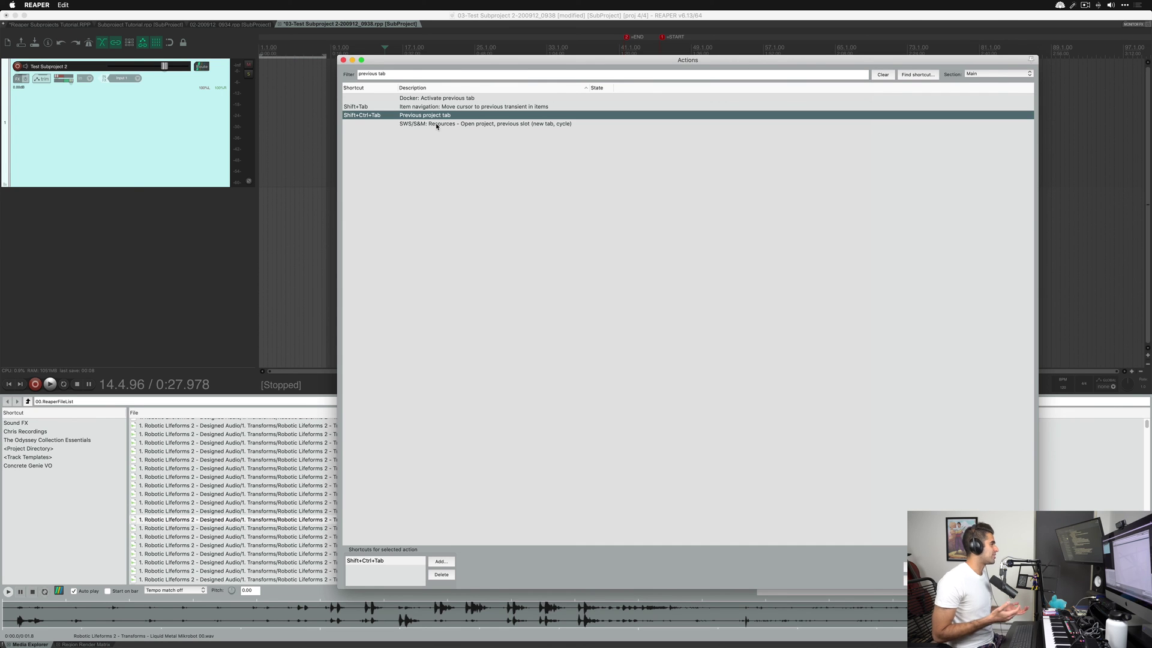
key("Escape")
- Cycle backwards through all the open project tabs repeatedly
key("ctrl+shift+Tab")
key("ctrl+shift+Tab")
key("ctrl+shift+Tab")
key("ctrl+shift+Tab")
key("ctrl+shift+Tab")
key("ctrl+shift+Tab")
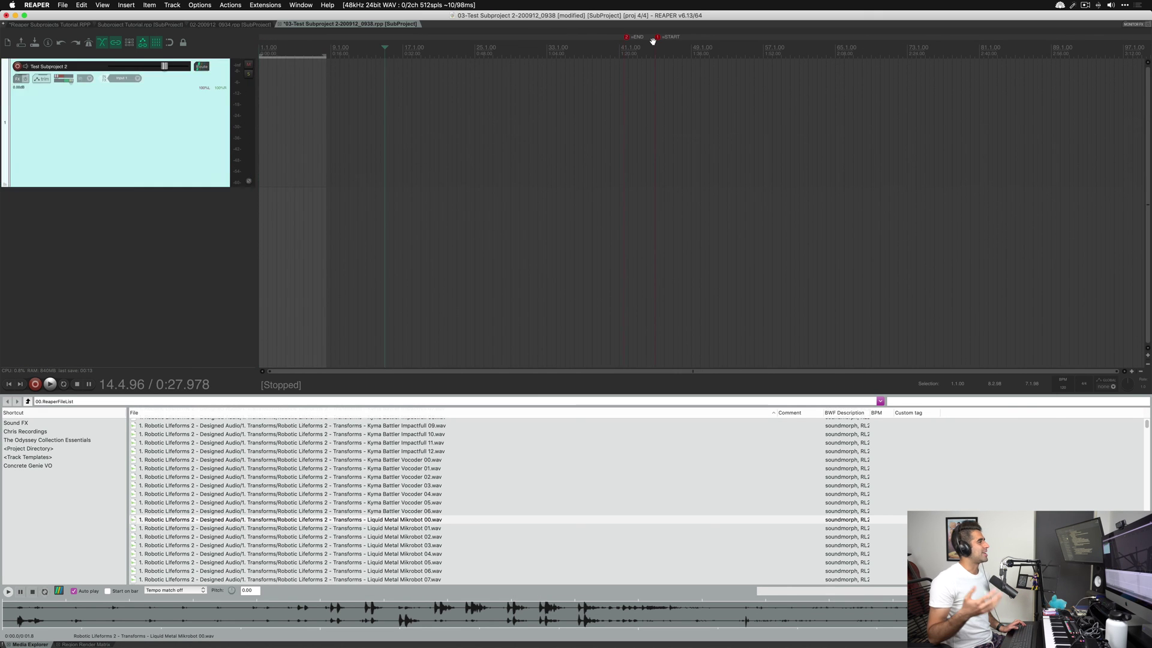
key("ctrl+shift+Tab")
key("ctrl+shift+Tab")
key("ctrl+shift+Tab")
key("ctrl+shift+Tab")
key("ctrl+shift+Tab")
key("ctrl+shift+Tab")
key("ctrl+shift+Tab")
key("ctrl+shift+Tab")
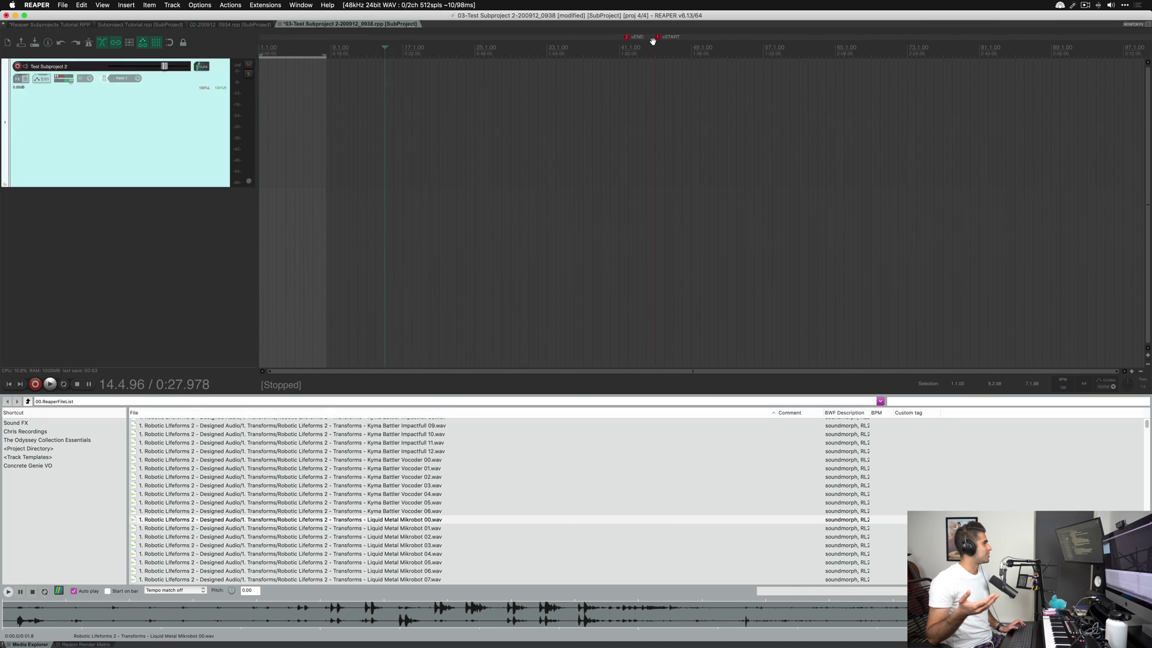
- Cycle forwards through all the open project tabs repeatedly
key("ctrl+Tab")
key("ctrl+Tab")
key("ctrl+Tab")
key("ctrl+Tab")
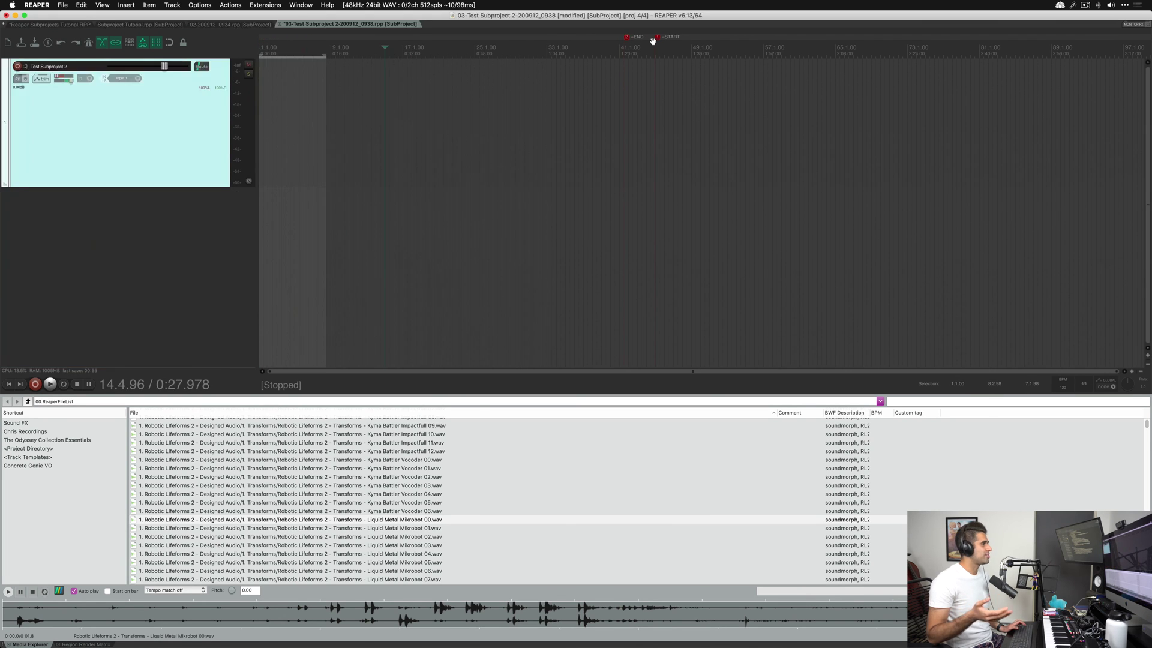
key("ctrl+Tab")
key("ctrl+Tab")
key("ctrl+Tab")
key("ctrl+Tab")
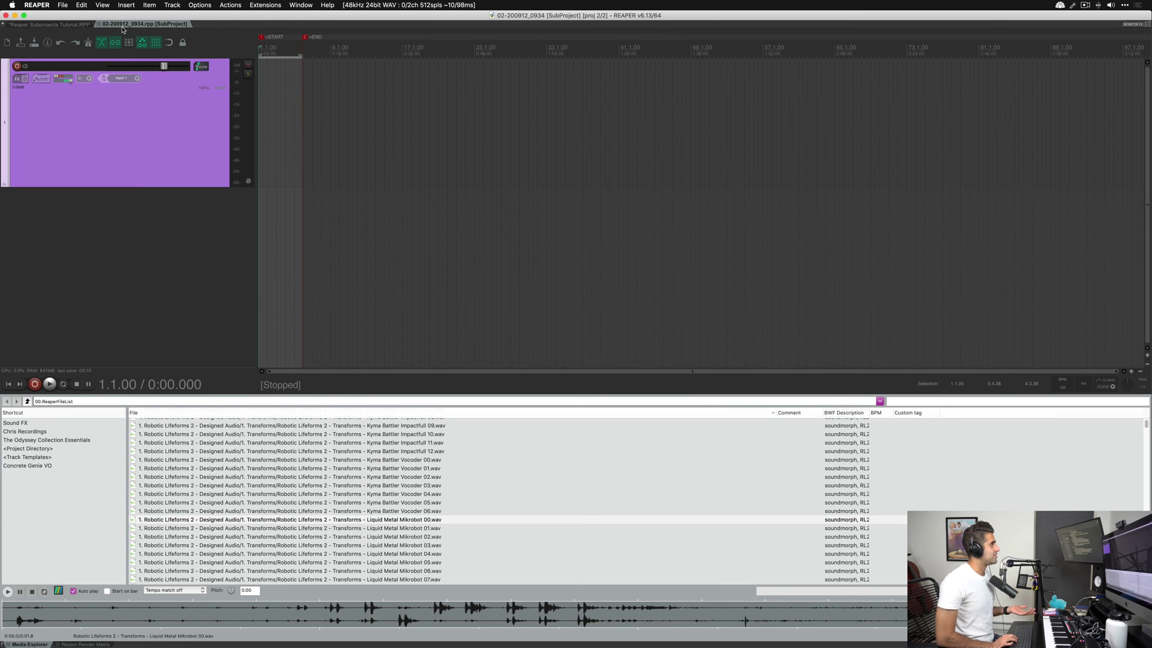
- Filter the action list by "tab" to check the Close current project tab shortcut, and close the 02-200912_0934 subproject's tab
key("question")
type("tabv")
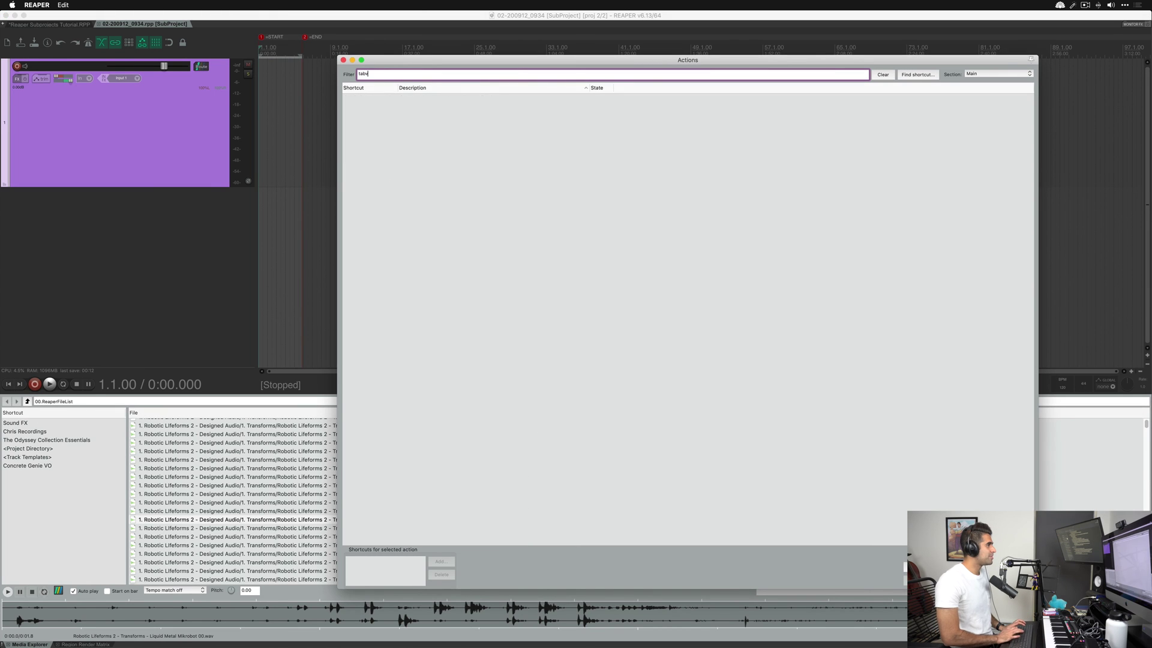
key("BackSpace")
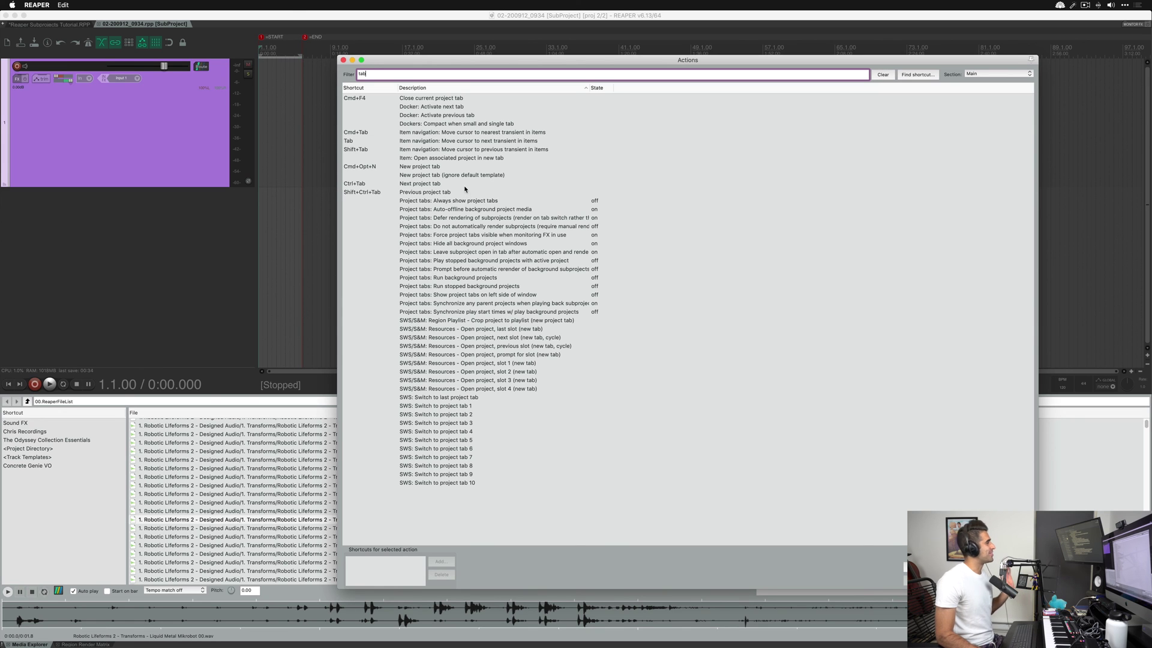
left_click(436, 100)
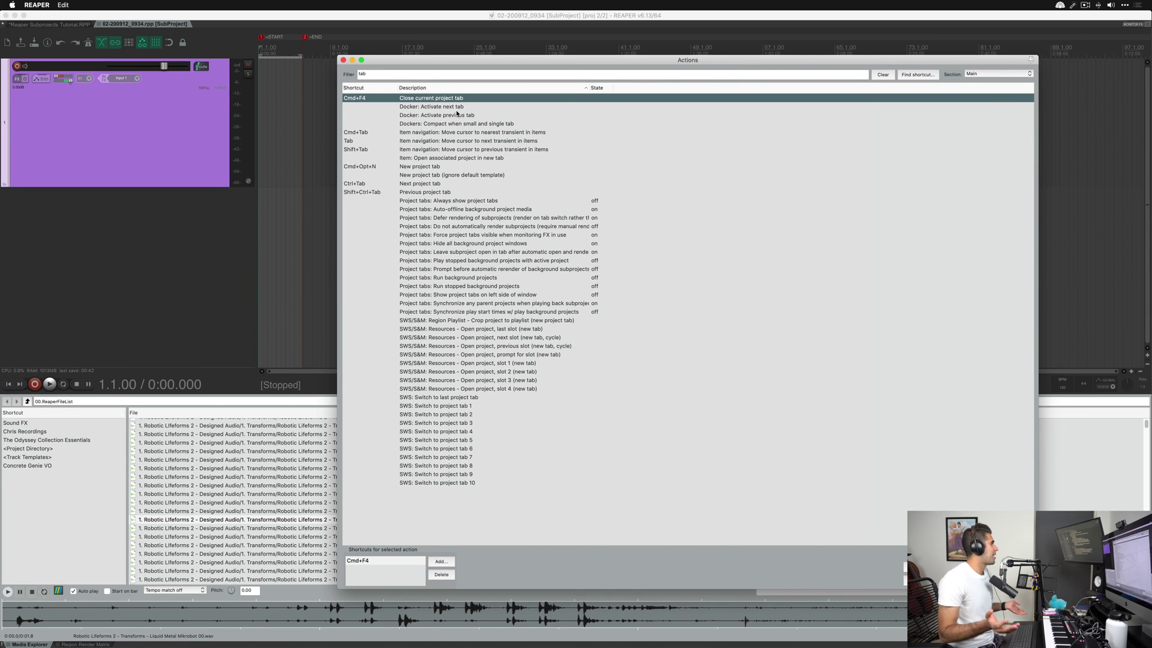
left_click(344, 60)
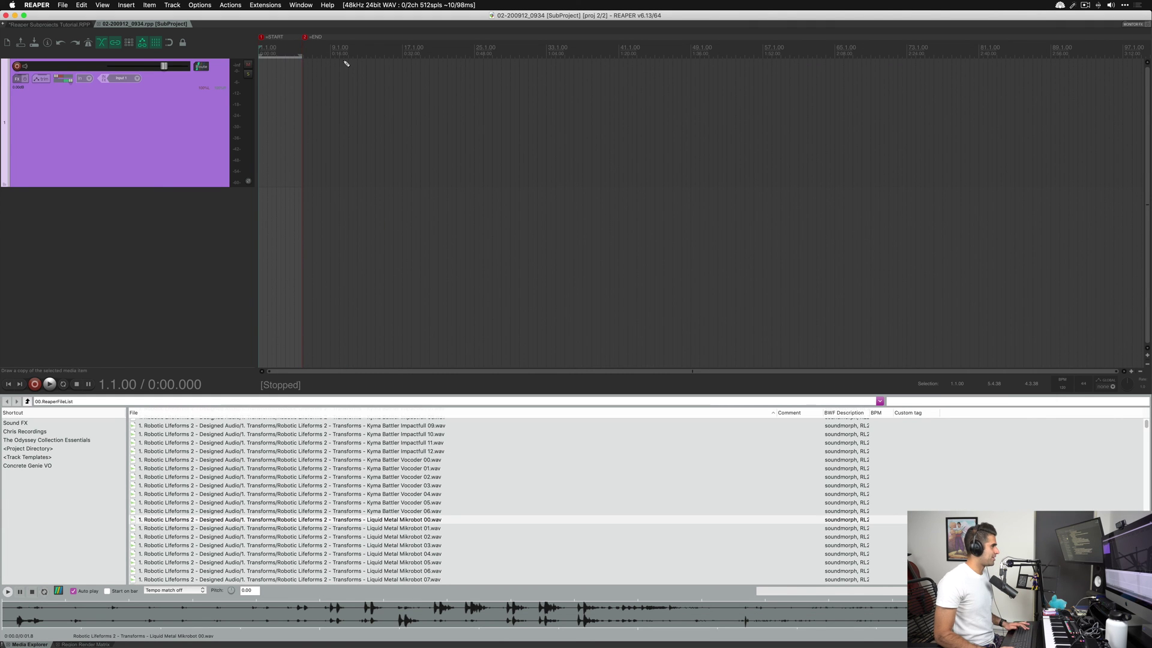
key("super+w")
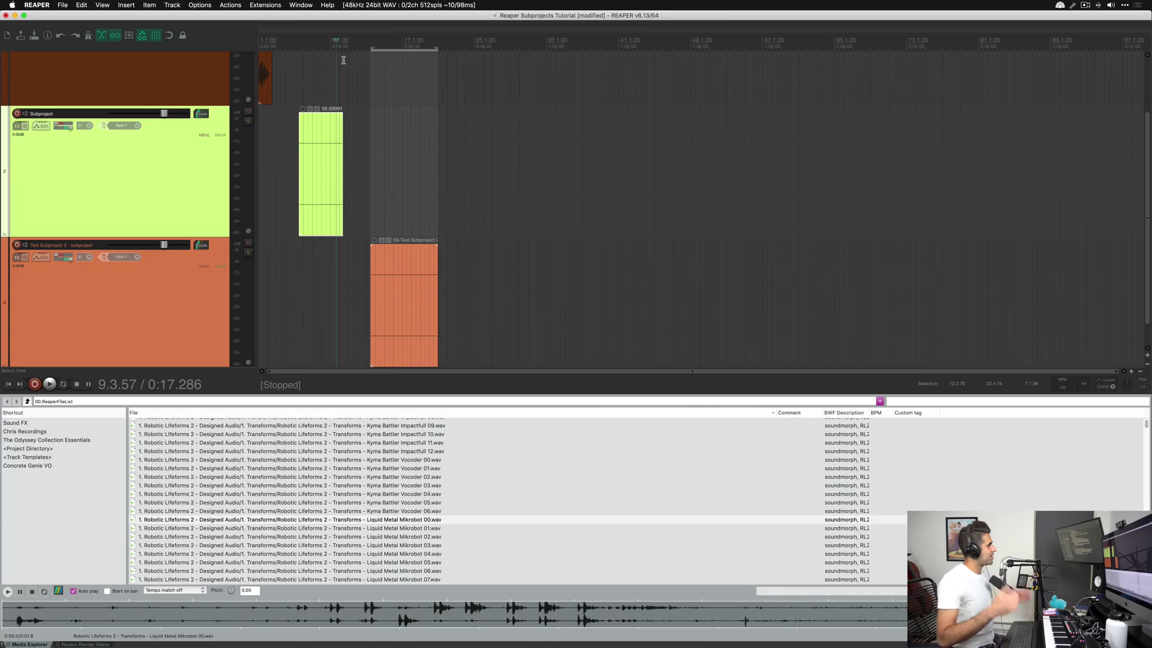